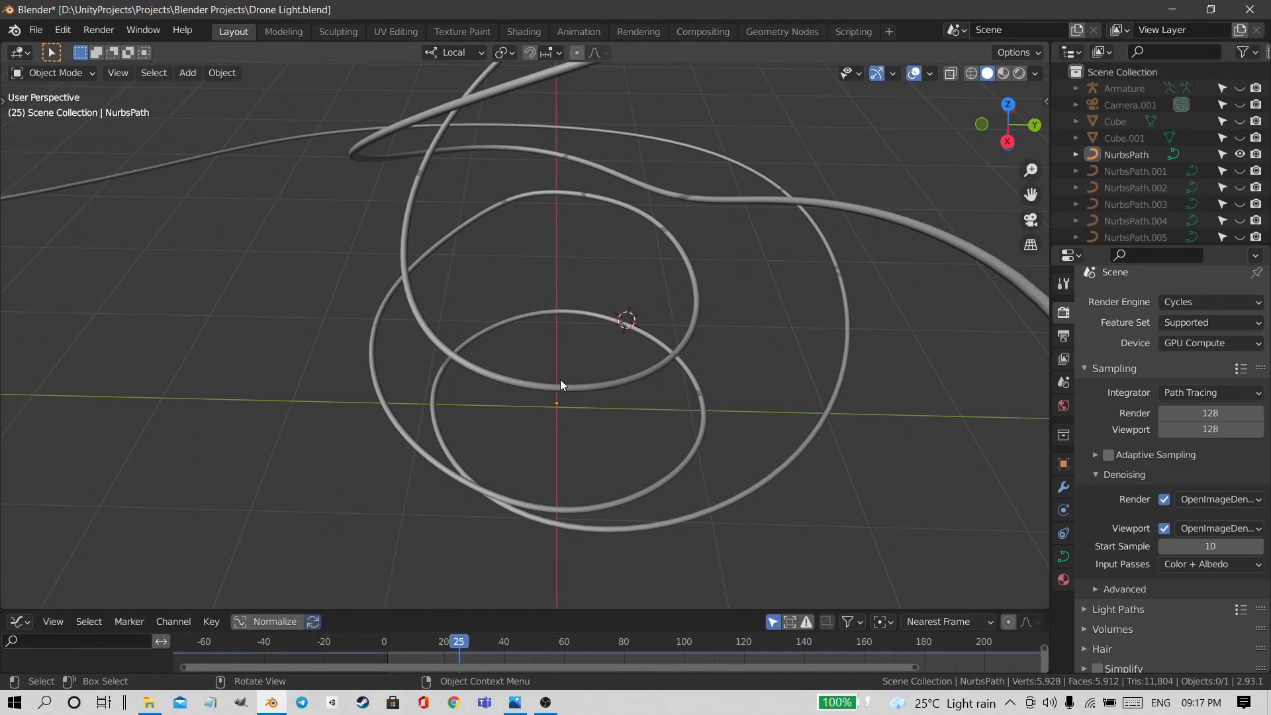
Duplicate the NURBS path in place and reduce the copy's bevel depth to 0.002 m
{"action": "key", "text": "a"}
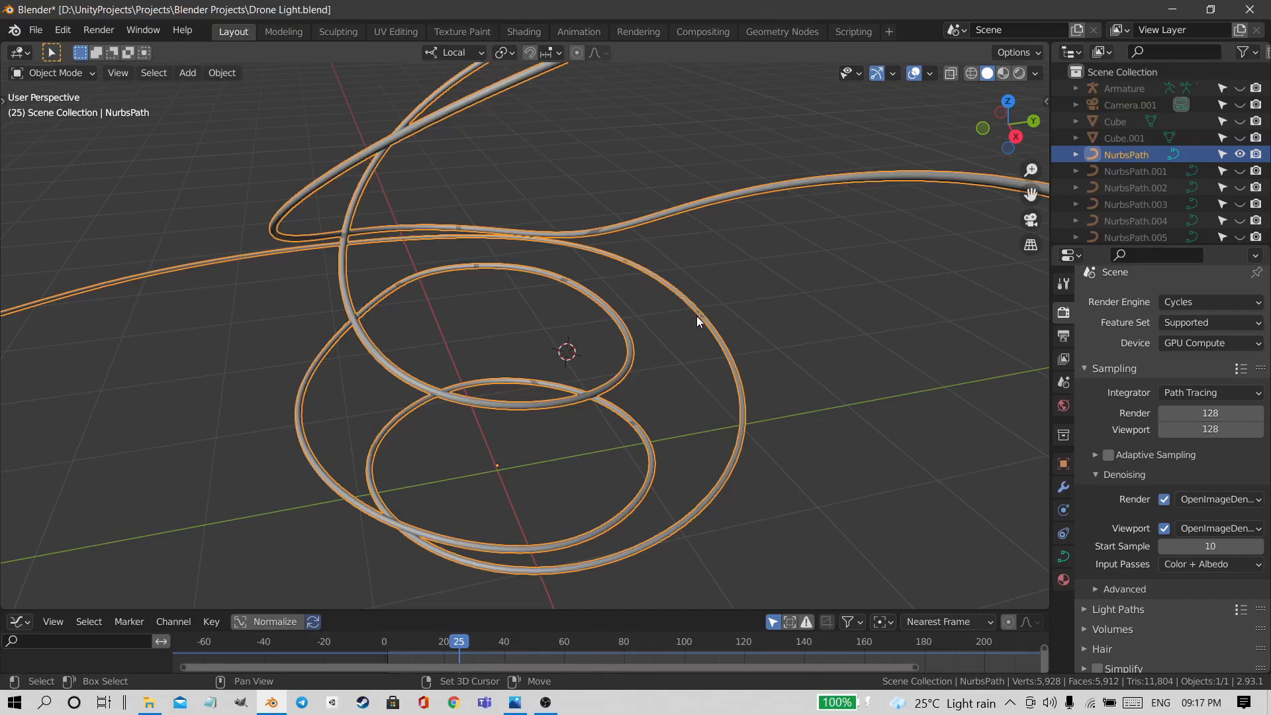
{"action": "key", "text": "shift+d"}
{"action": "right_click", "coordinate": [701, 325]}
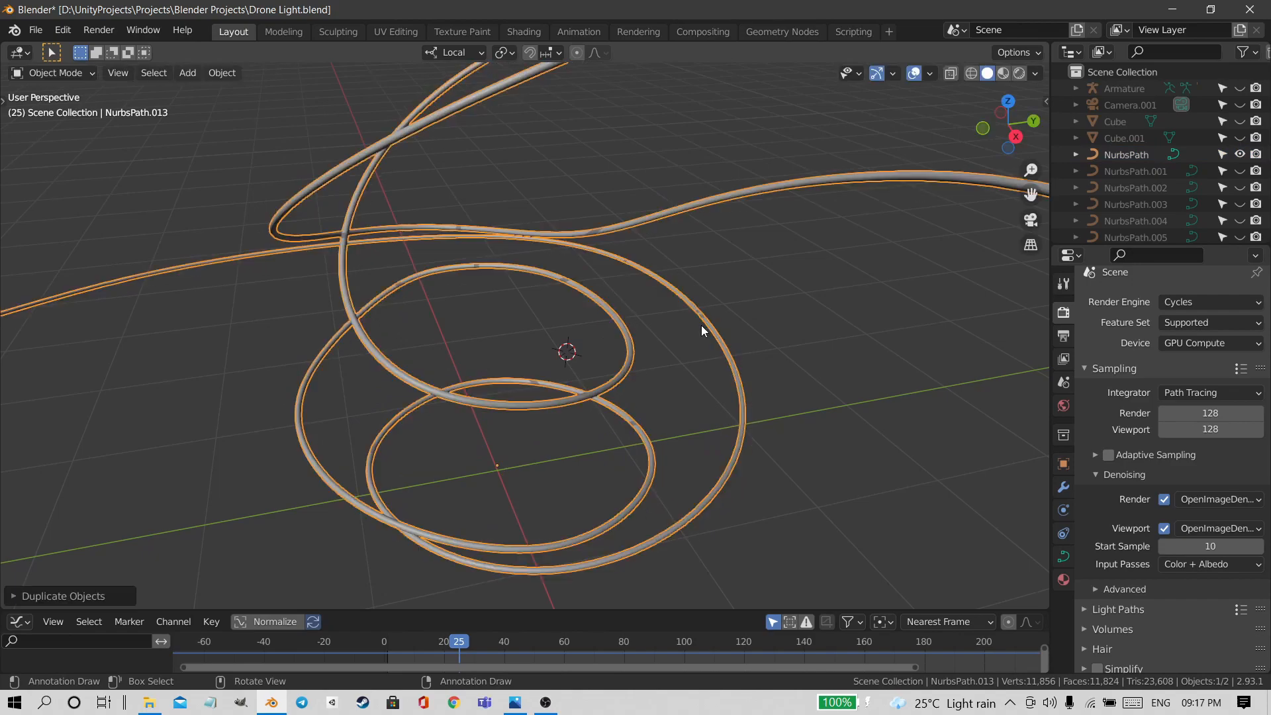
{"action": "left_click", "coordinate": [1064, 557]}
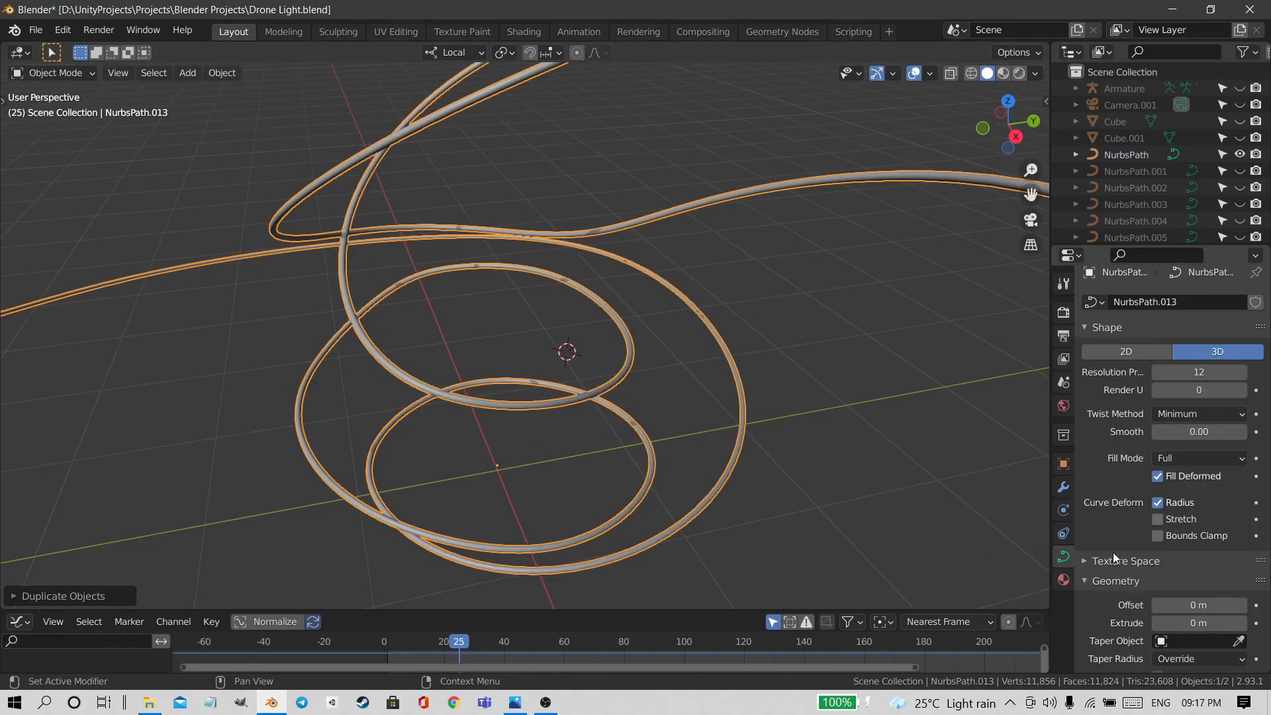
{"action": "scroll", "coordinate": [1126, 543], "scroll_direction": "down", "scroll_amount": 5}
{"action": "left_click_drag", "start_coordinate": [1199, 615], "coordinate": [1181, 614]}
Move the thinner copy of the path about 0.05 m upward along its local Z axis
{"action": "key", "text": "g"}
{"action": "key", "text": "z"}
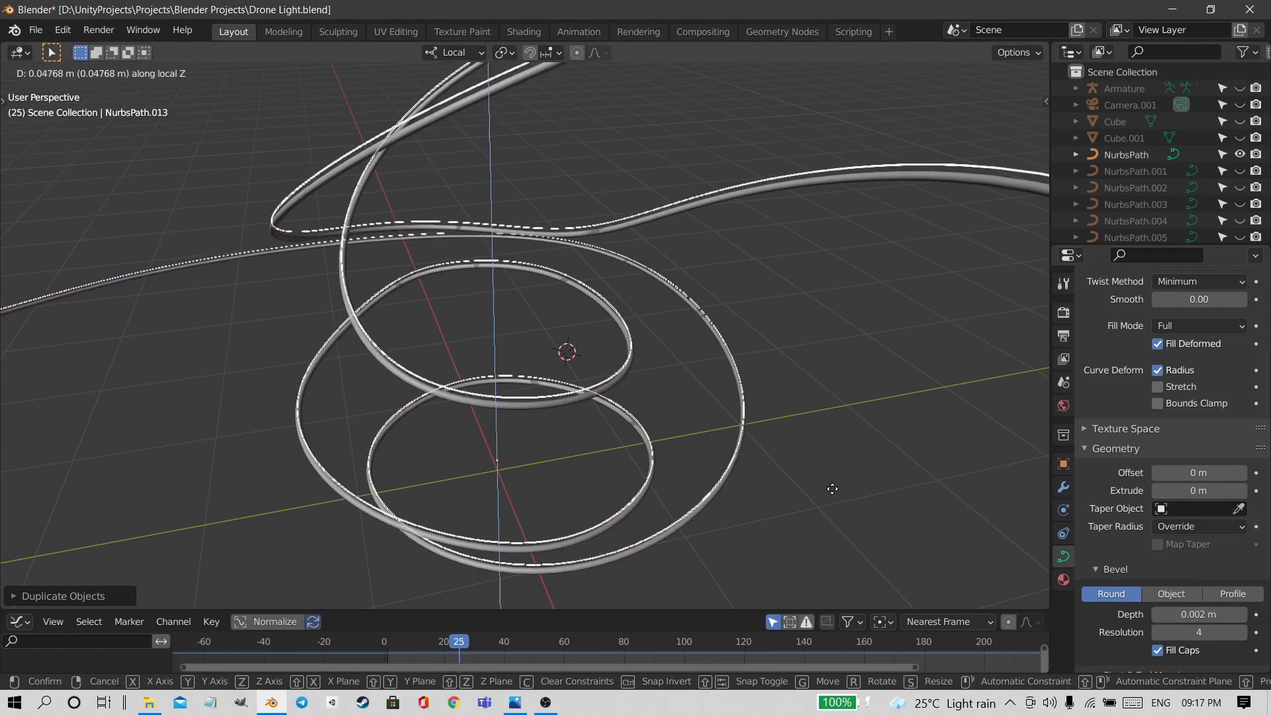
{"action": "left_click", "coordinate": [829, 488]}
In Edit Mode, move one control point of the duplicated path by about 0.27 m so it deviates from the original
{"action": "key", "text": "Tab"}
{"action": "left_click", "coordinate": [585, 230]}
{"action": "middle_click_drag", "start_coordinate": [642, 315], "coordinate": [615, 340]}
{"action": "scroll", "coordinate": [616, 340], "scroll_direction": "down", "scroll_amount": 3}
{"action": "key", "text": "g"}
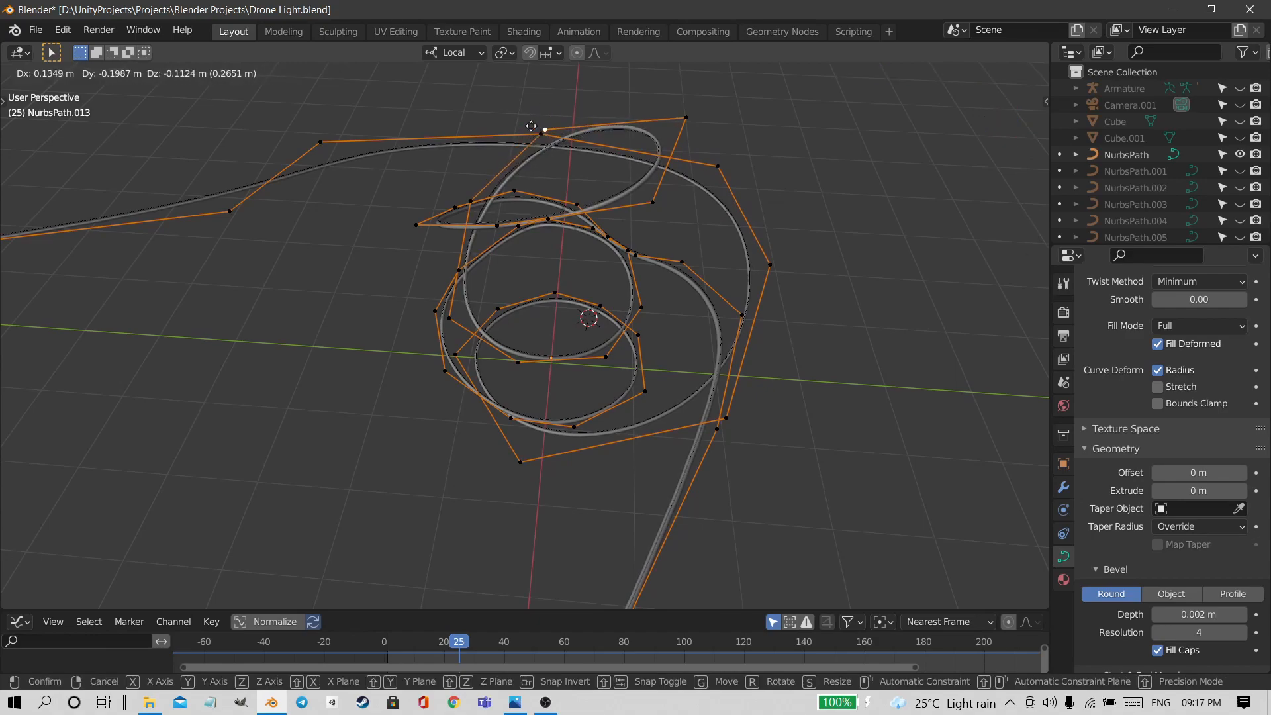
{"action": "left_click", "coordinate": [549, 137]}
Return to Object Mode and delete the duplicated path
{"action": "key", "text": "Tab"}
{"action": "key", "text": "alt+a"}
{"action": "left_click", "coordinate": [754, 273]}
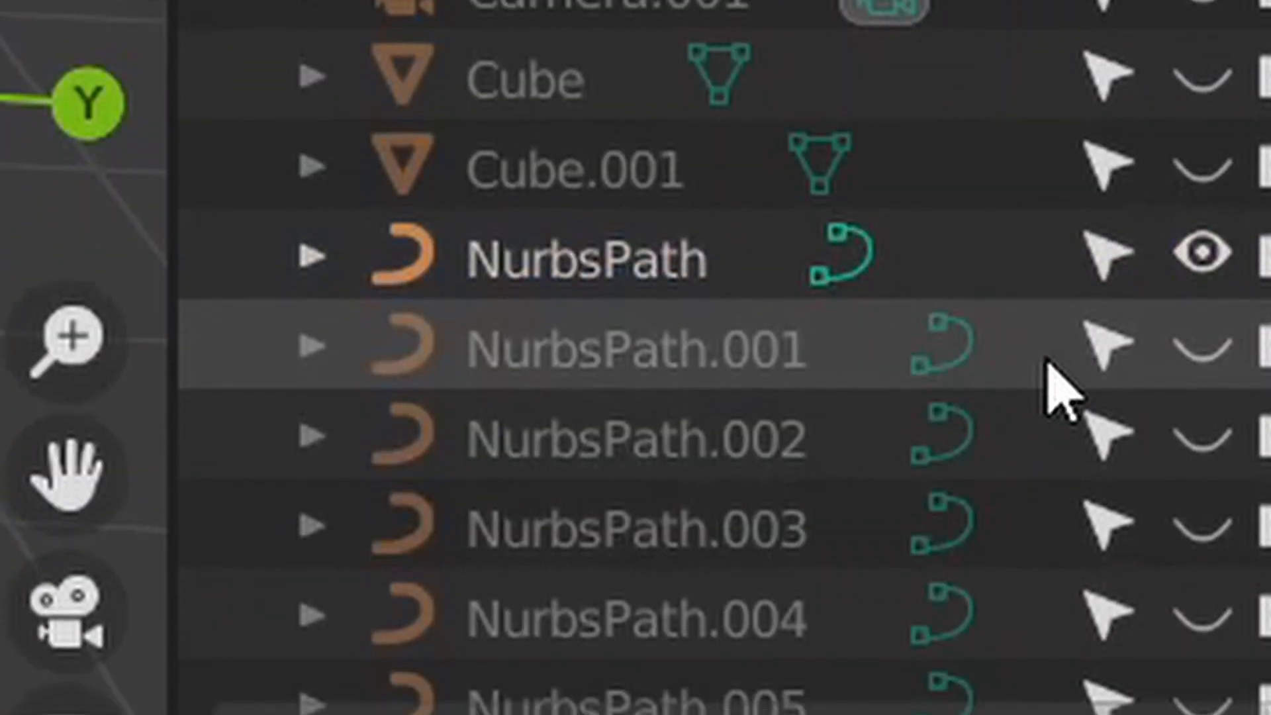
Unhide the strands NurbsPath.001 through NurbsPath.012 in the viewport
{"action": "left_click_drag", "start_coordinate": [1204, 350], "coordinate": [1198, 677]}
{"action": "scroll", "coordinate": [1251, 177], "scroll_direction": "down", "scroll_amount": 4}
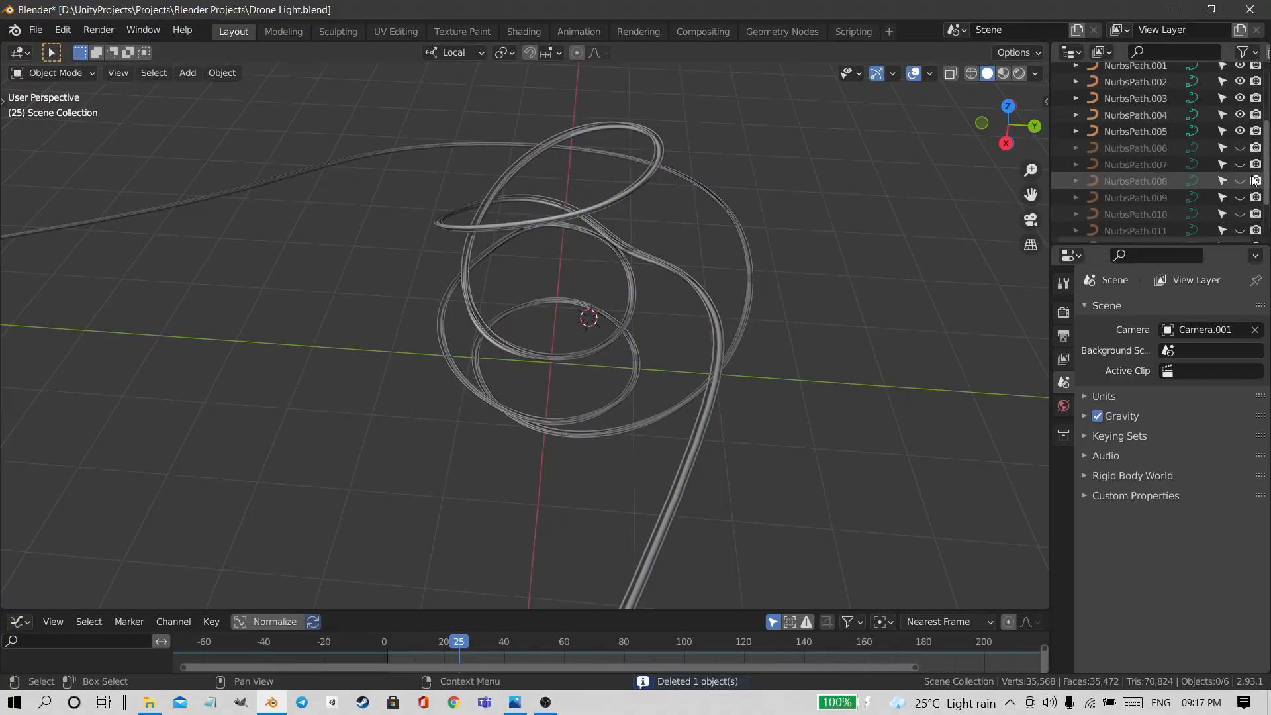
{"action": "left_click_drag", "start_coordinate": [1241, 148], "coordinate": [1240, 231]}
{"action": "scroll", "coordinate": [1152, 126], "scroll_direction": "down", "scroll_amount": 3}
{"action": "left_click", "coordinate": [1240, 195]}
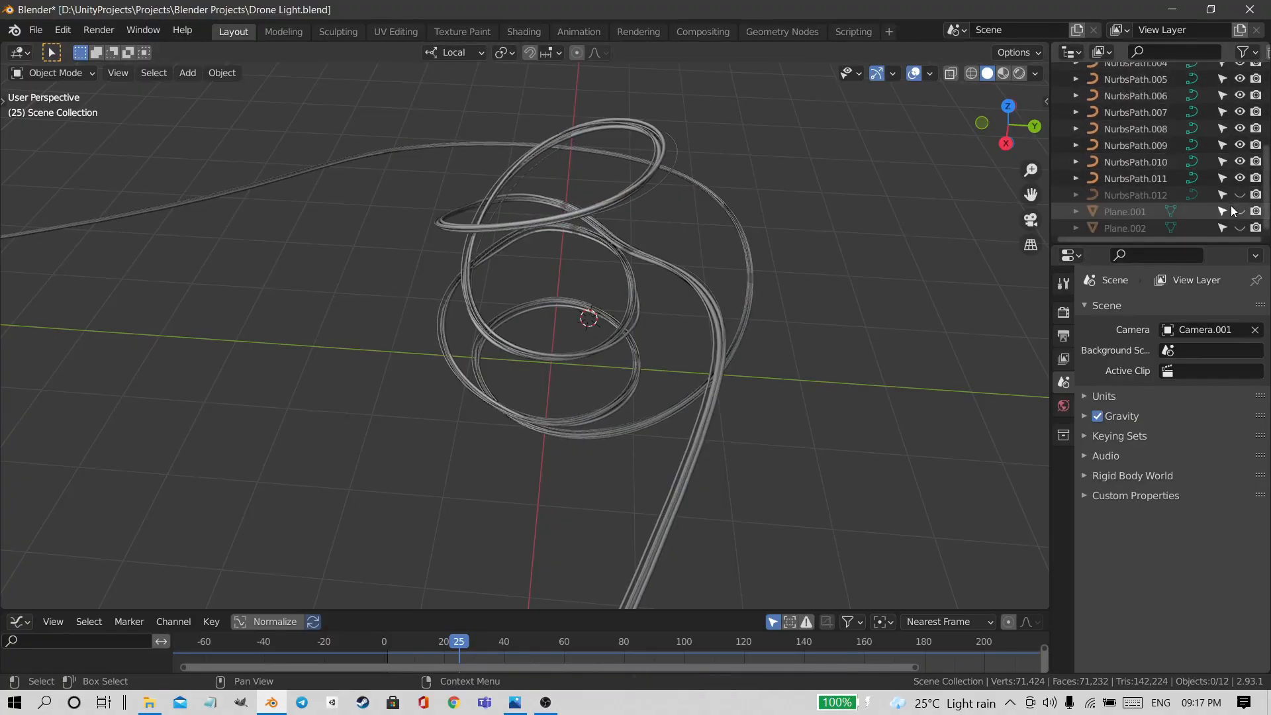
{"action": "middle_click_drag", "start_coordinate": [769, 293], "coordinate": [498, 241]}
{"action": "middle_click_drag", "start_coordinate": [720, 387], "coordinate": [748, 271]}
{"action": "mouse_move", "coordinate": [630, 349]}
{"action": "middle_mouse_down"}
{"action": "mouse_move", "coordinate": [673, 355]}
{"action": "mouse_move", "coordinate": [561, 373]}
{"action": "mouse_move", "coordinate": [341, 372]}
{"action": "mouse_move", "coordinate": [503, 387]}
{"action": "mouse_move", "coordinate": [551, 420]}
{"action": "middle_mouse_up"}
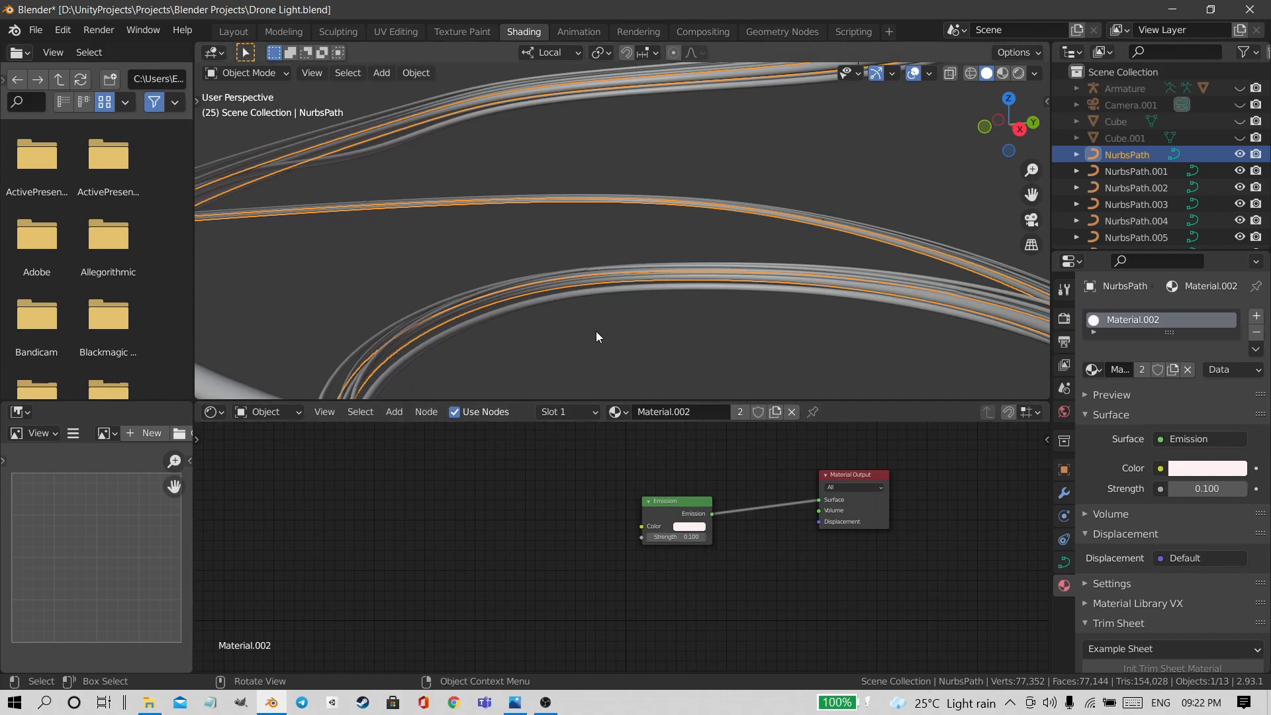
Select the NurbsPath.004 strand and examine its Material.001 nodes from the Mix Shader back to the Musgrave Texture mask
{"action": "left_click", "coordinate": [538, 275]}
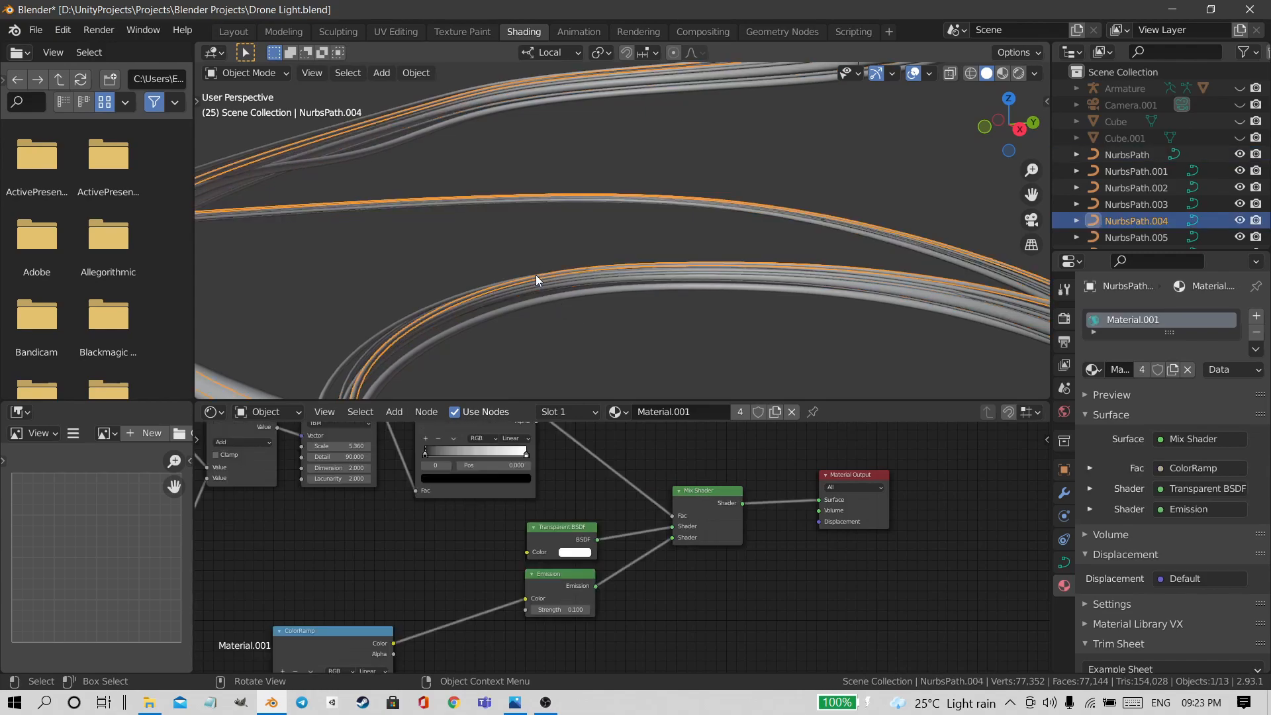
{"action": "scroll", "coordinate": [653, 459], "scroll_direction": "up", "scroll_amount": 3}
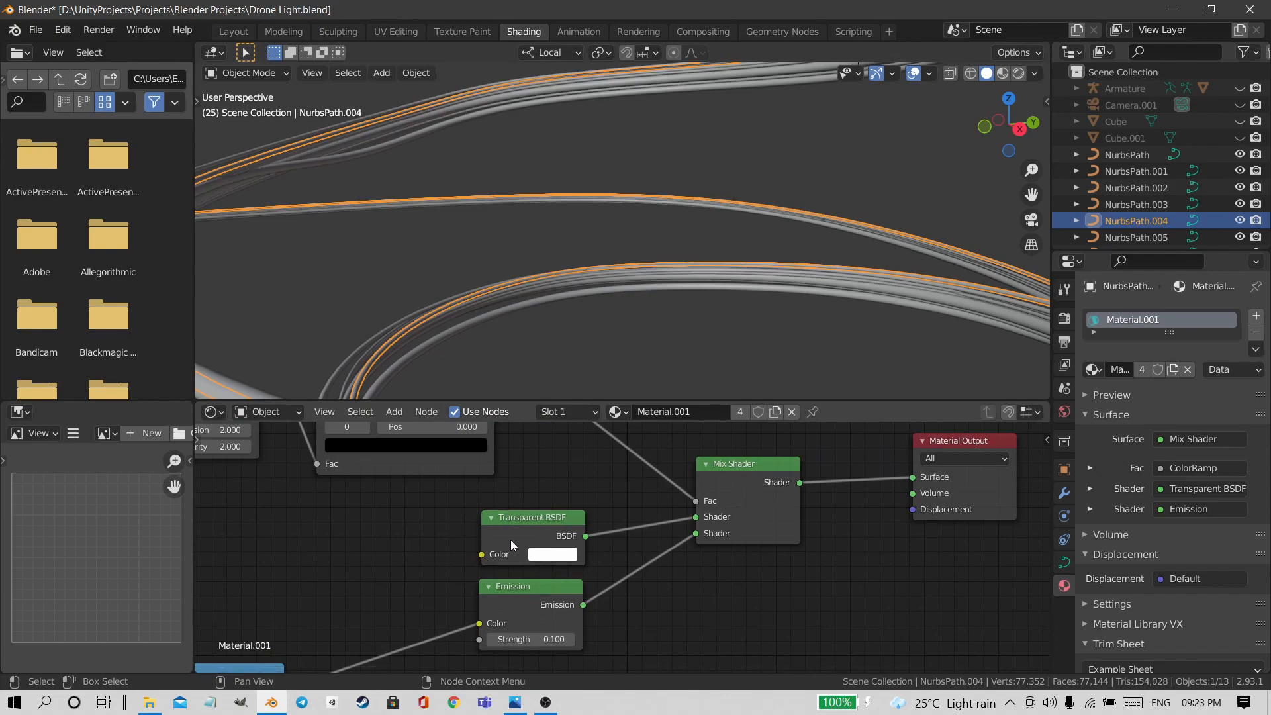
{"action": "middle_click_drag", "start_coordinate": [747, 582], "coordinate": [868, 623]}
{"action": "middle_click_drag", "start_coordinate": [559, 509], "coordinate": [619, 578]}
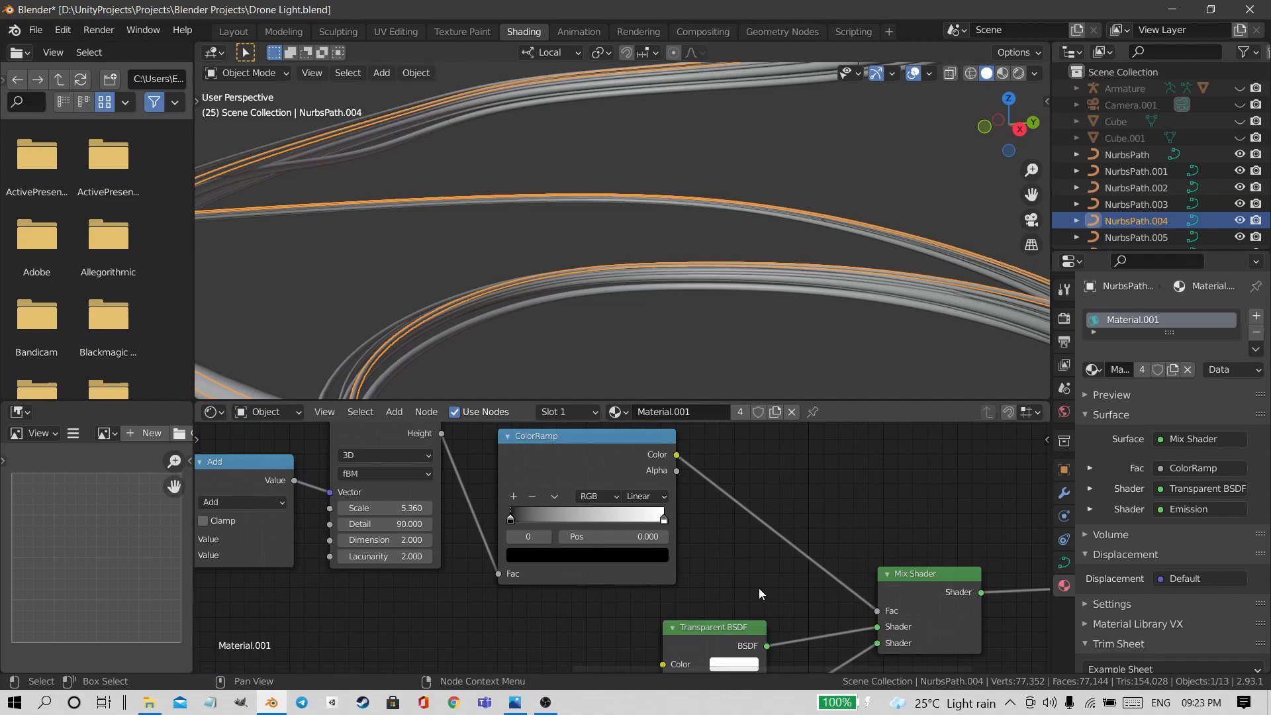
{"action": "middle_click_drag", "start_coordinate": [538, 539], "coordinate": [778, 590]}
{"action": "scroll", "coordinate": [721, 511], "scroll_direction": "down", "scroll_amount": 5}
{"action": "middle_click_drag", "start_coordinate": [719, 509], "coordinate": [833, 464]}
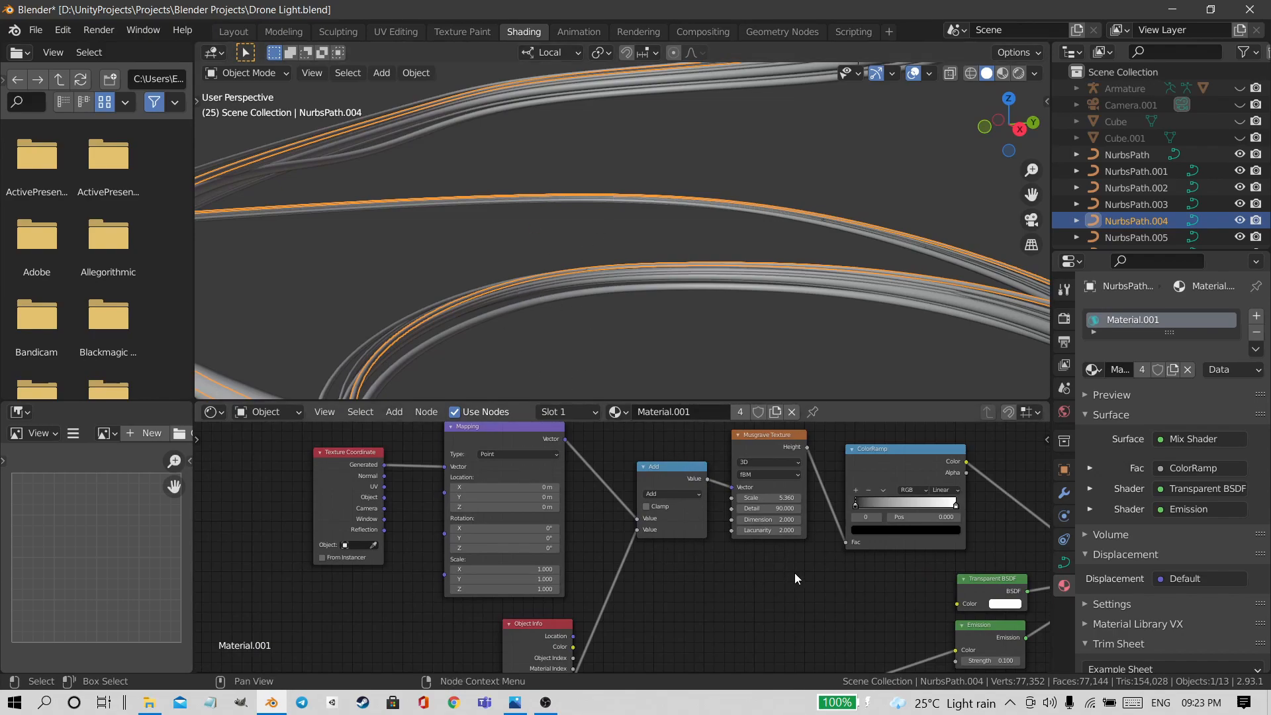
{"action": "left_click", "coordinate": [734, 466]}
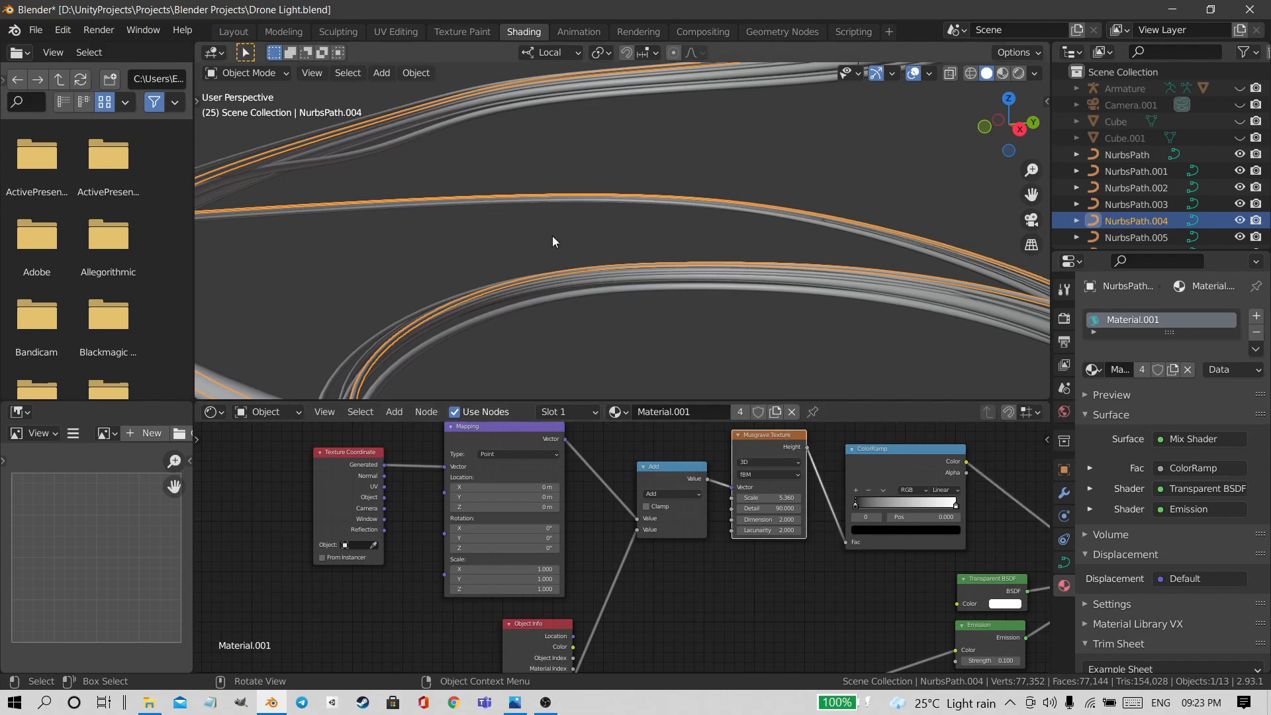
Preview the strands in rendered shading and examine how the Mapping and Object Info nodes feed the mask's Add node
{"action": "key", "text": "z"}
{"action": "left_click", "coordinate": [584, 257]}
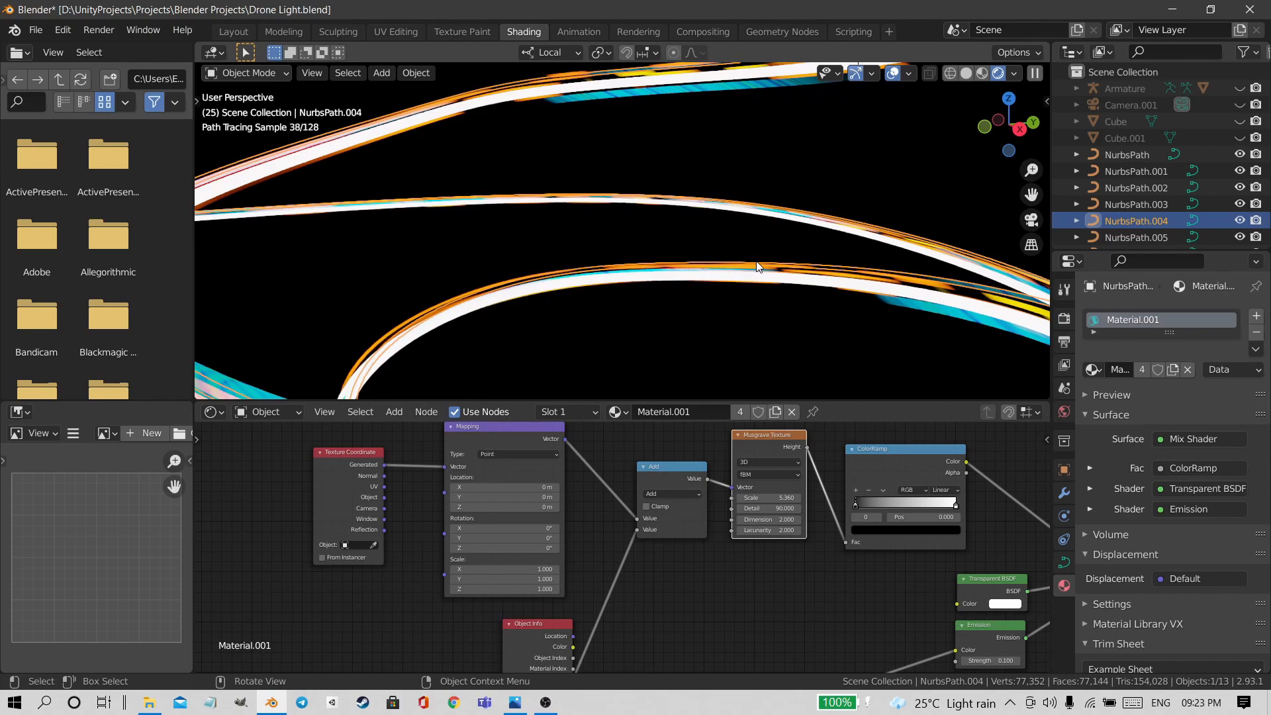
{"action": "middle_click_drag", "start_coordinate": [562, 647], "coordinate": [632, 574]}
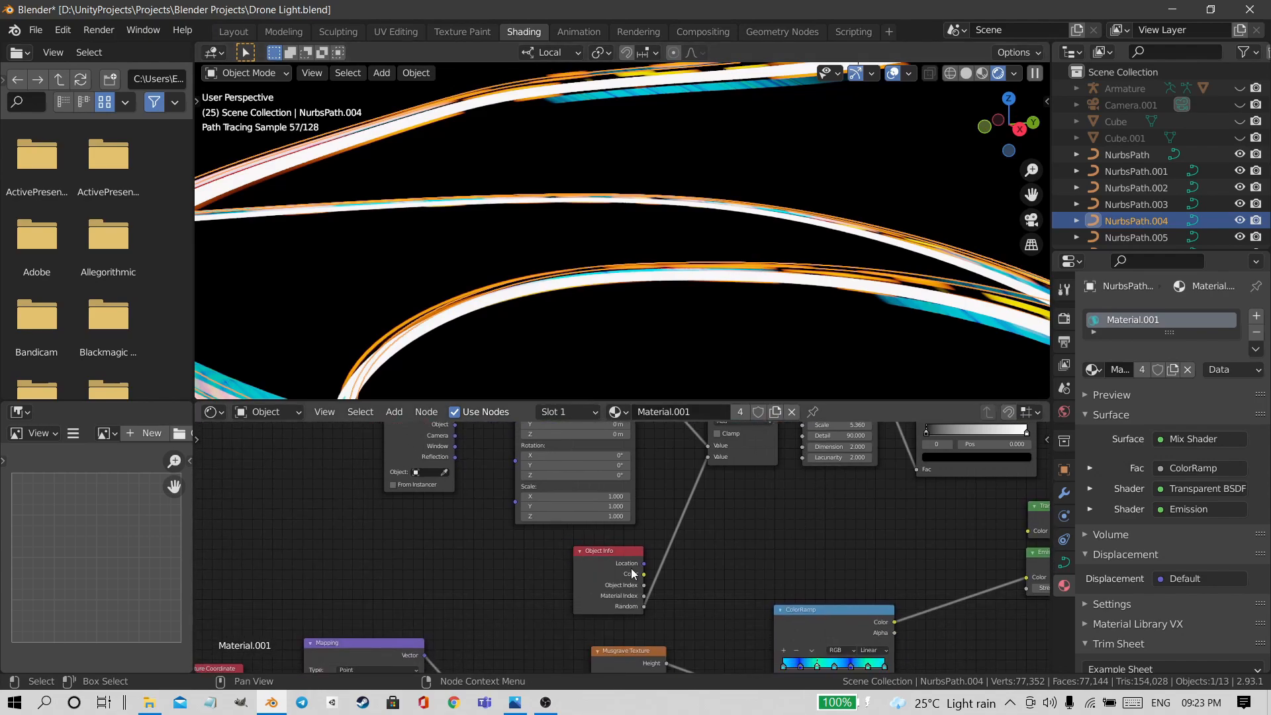
{"action": "middle_click_drag", "start_coordinate": [704, 554], "coordinate": [705, 608]}
{"action": "middle_click_drag", "start_coordinate": [581, 427], "coordinate": [598, 468]}
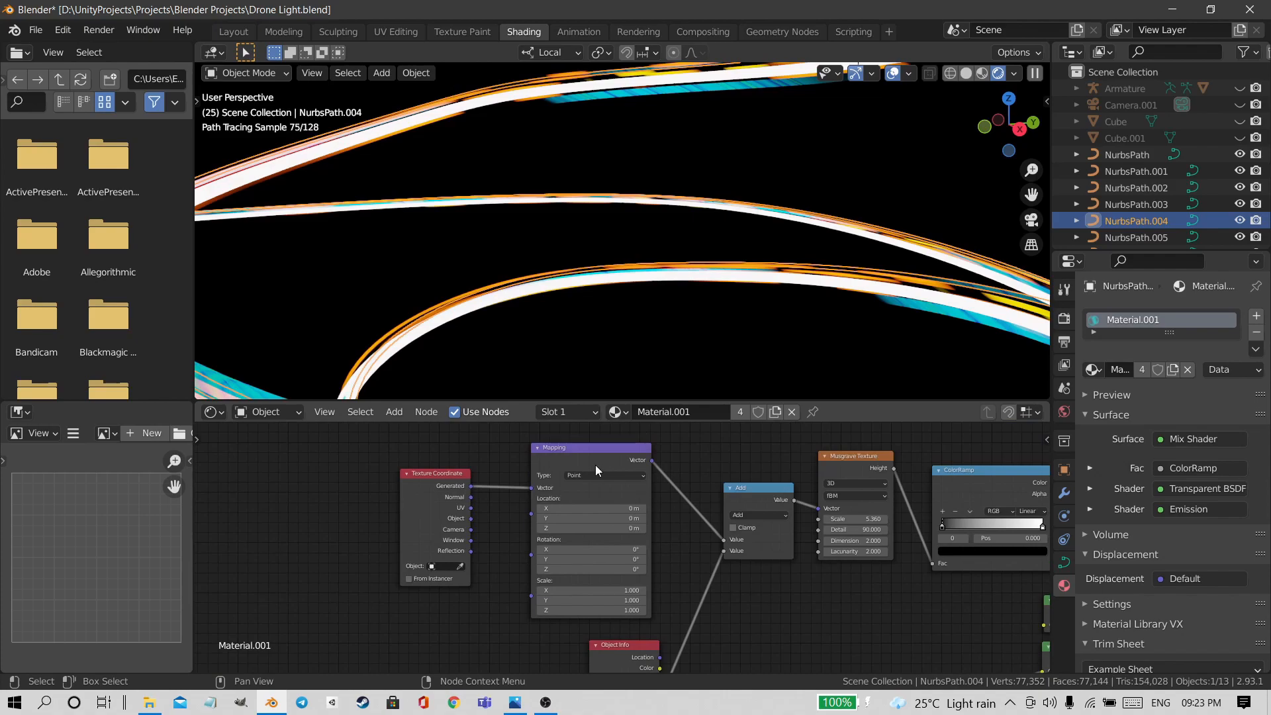
{"action": "middle_click_drag", "start_coordinate": [693, 556], "coordinate": [637, 531]}
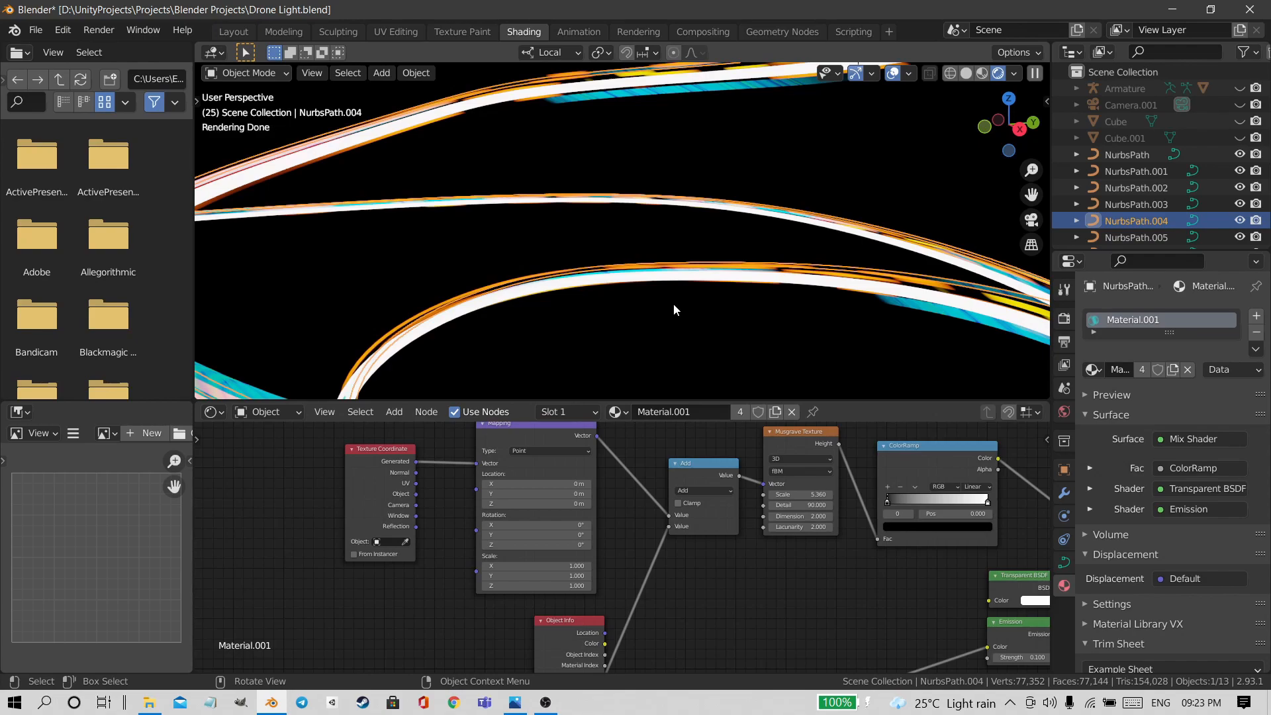
Examine the emission colour branch of Material.001, from its ColorRamp back through the Musgrave Texture, Add and Mapping nodes
{"action": "middle_click_drag", "start_coordinate": [852, 596], "coordinate": [716, 502]}
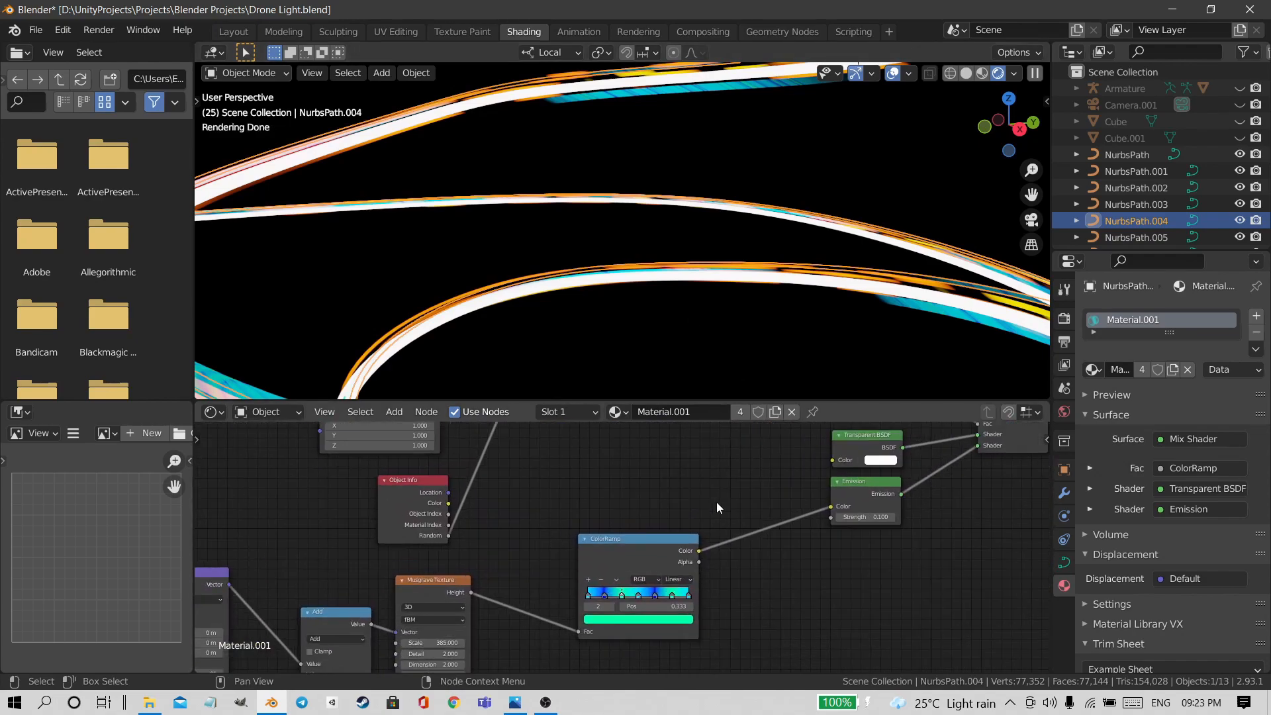
{"action": "scroll", "coordinate": [705, 498], "scroll_direction": "up", "scroll_amount": 2}
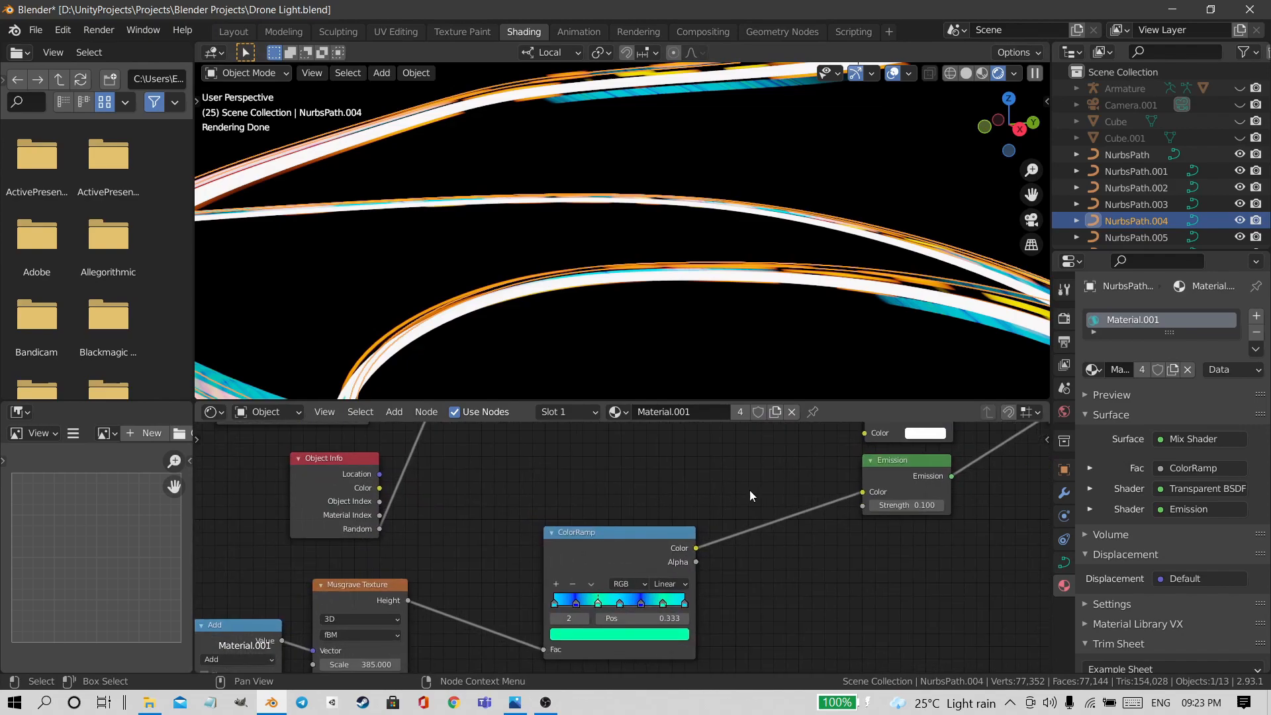
{"action": "middle_click_drag", "start_coordinate": [724, 556], "coordinate": [841, 519]}
{"action": "scroll", "coordinate": [795, 506], "scroll_direction": "down", "scroll_amount": 3}
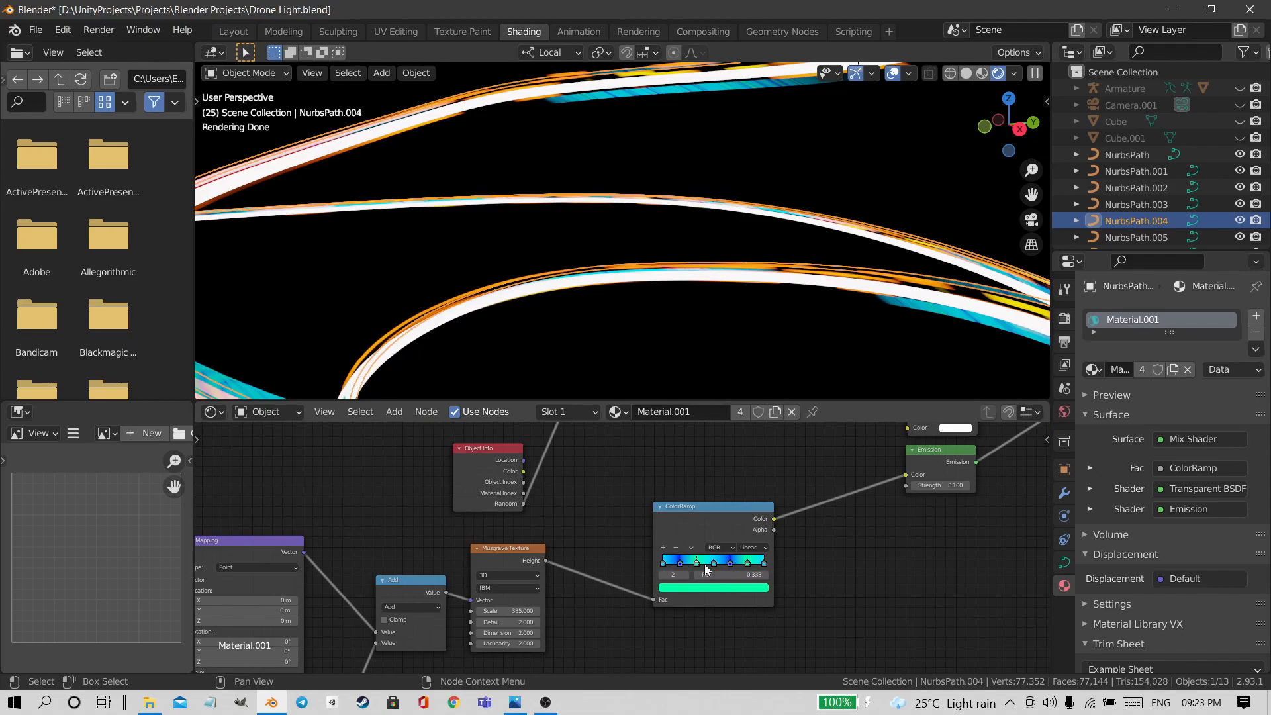
{"action": "middle_click_drag", "start_coordinate": [628, 647], "coordinate": [814, 594]}
{"action": "left_click", "coordinate": [672, 510]}
{"action": "left_click", "coordinate": [593, 546]}
{"action": "middle_click_drag", "start_coordinate": [571, 597], "coordinate": [766, 500]}
{"action": "left_click", "coordinate": [673, 597]}
{"action": "middle_click_drag", "start_coordinate": [662, 570], "coordinate": [679, 627]}
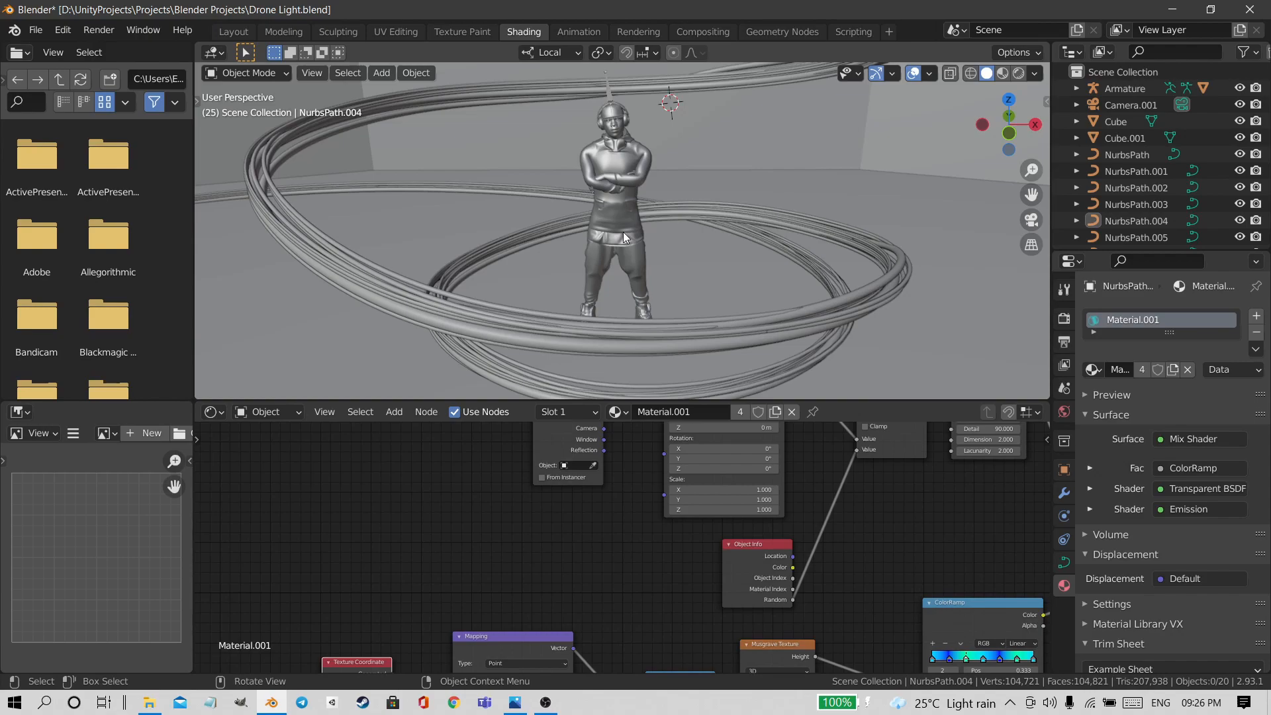
Select the floor plane and frame its whole Stained_Concrete_vdxicdm node tree
{"action": "middle_click_drag", "start_coordinate": [650, 265], "coordinate": [596, 304]}
{"action": "left_click", "coordinate": [600, 269]}
{"action": "key", "text": "Home"}
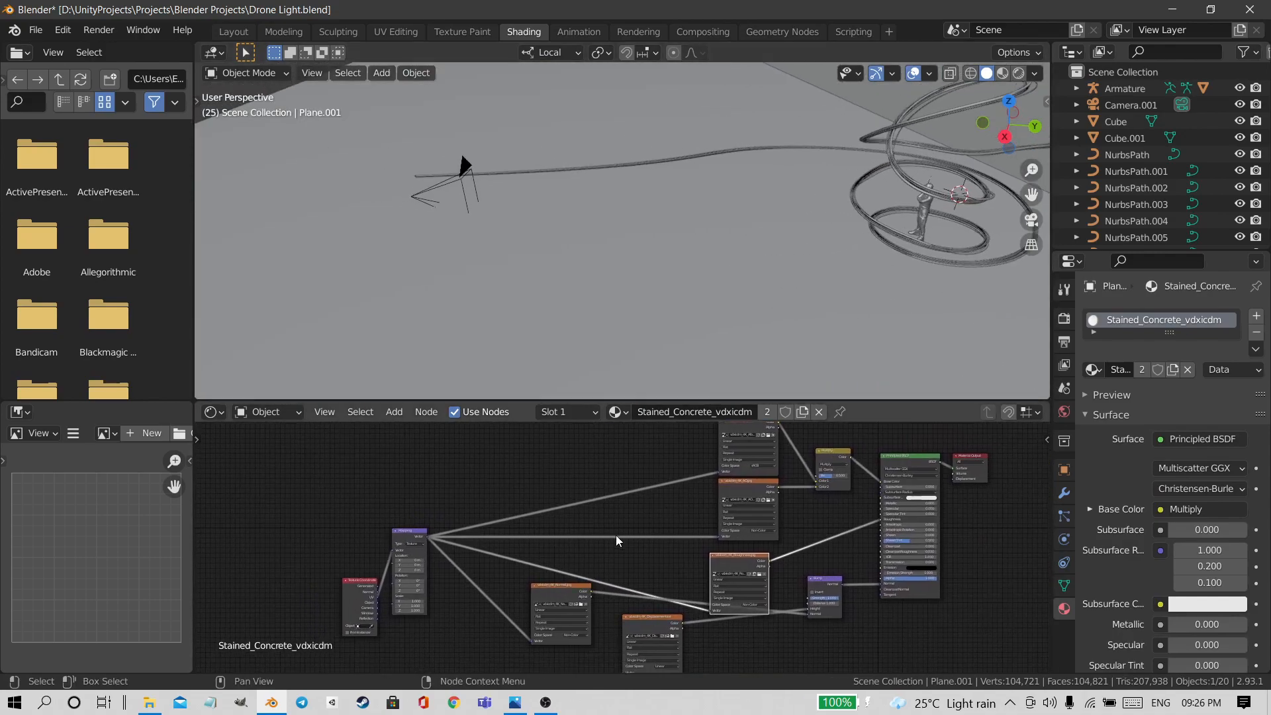
Select the wall plane Plane.002 and inspect its geometry in Edit Mode, returning to Object Mode
{"action": "mouse_move", "coordinate": [653, 266]}
{"action": "middle_mouse_down"}
{"action": "mouse_move", "coordinate": [735, 235]}
{"action": "mouse_move", "coordinate": [621, 318]}
{"action": "mouse_move", "coordinate": [658, 276]}
{"action": "middle_mouse_up"}
{"action": "left_click", "coordinate": [659, 276]}
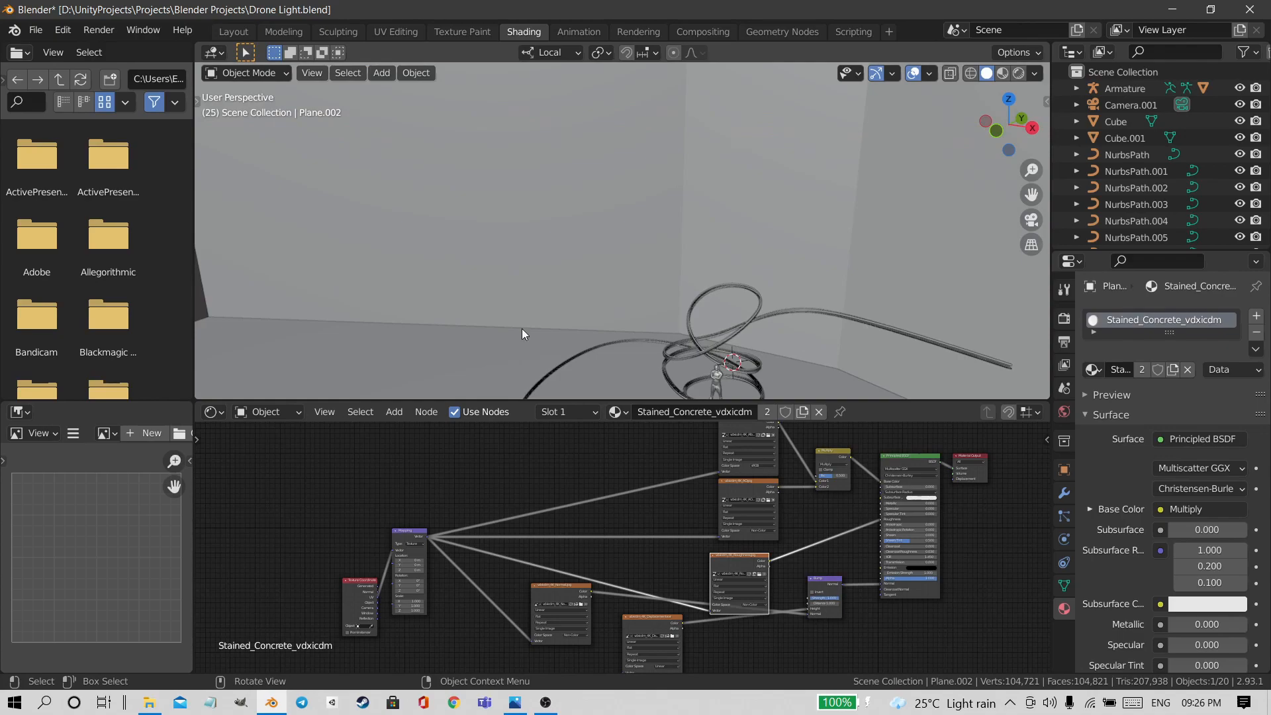
{"action": "key", "text": "Tab"}
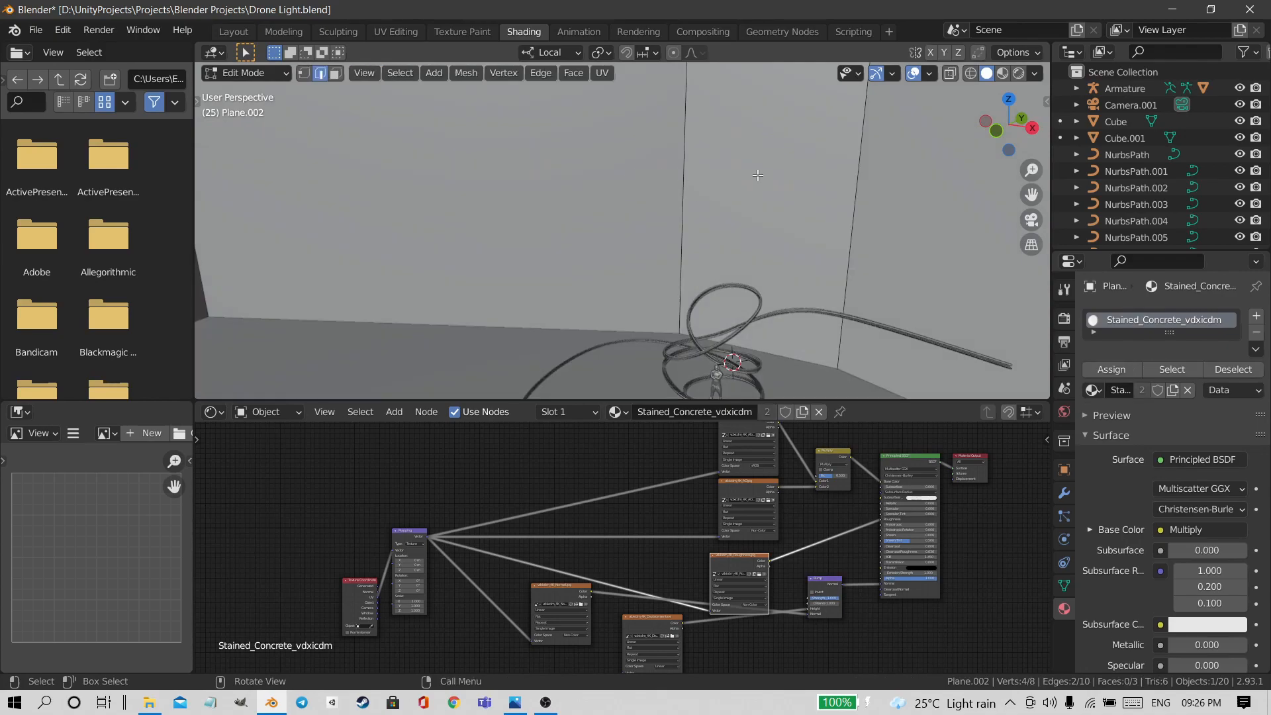
{"action": "key", "text": "KP_Decimal"}
{"action": "middle_click_drag", "start_coordinate": [755, 288], "coordinate": [688, 231]}
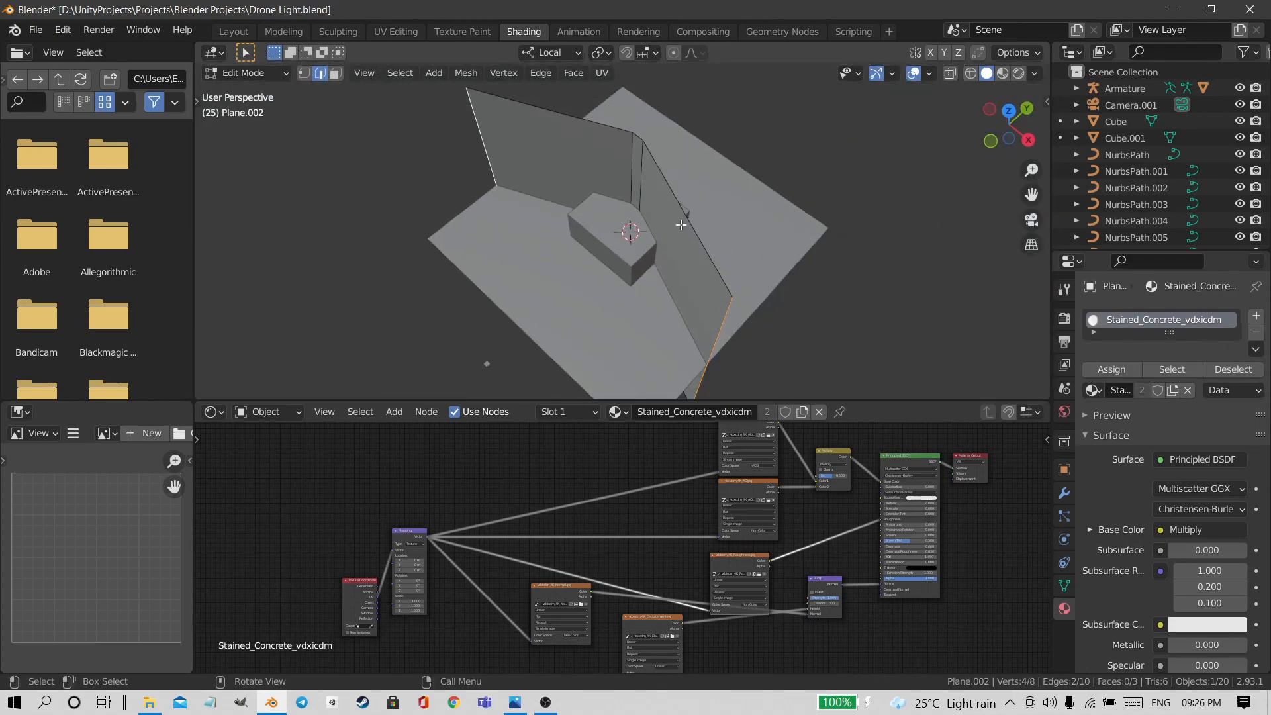
{"action": "scroll", "coordinate": [640, 285], "scroll_direction": "up", "scroll_amount": 12}
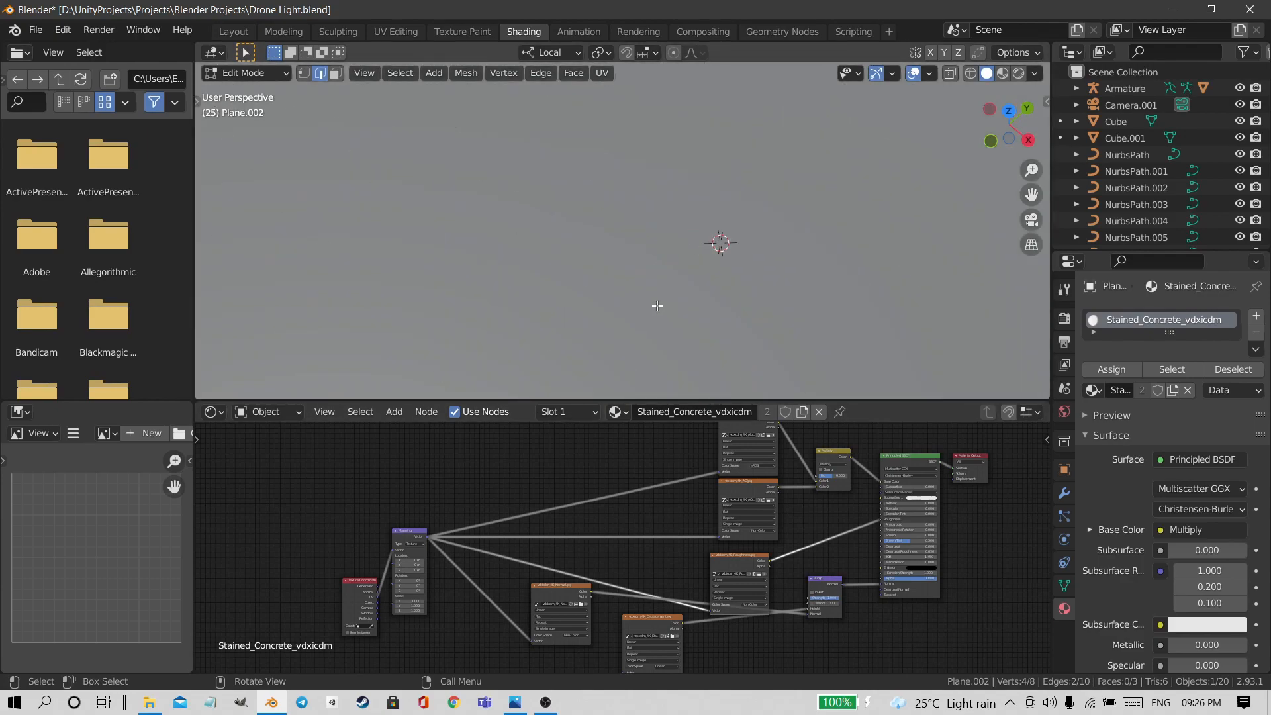
{"action": "middle_click_drag", "start_coordinate": [667, 295], "coordinate": [739, 222]}
{"action": "key", "text": "Tab"}
{"action": "middle_click_drag", "start_coordinate": [822, 180], "coordinate": [574, 241]}
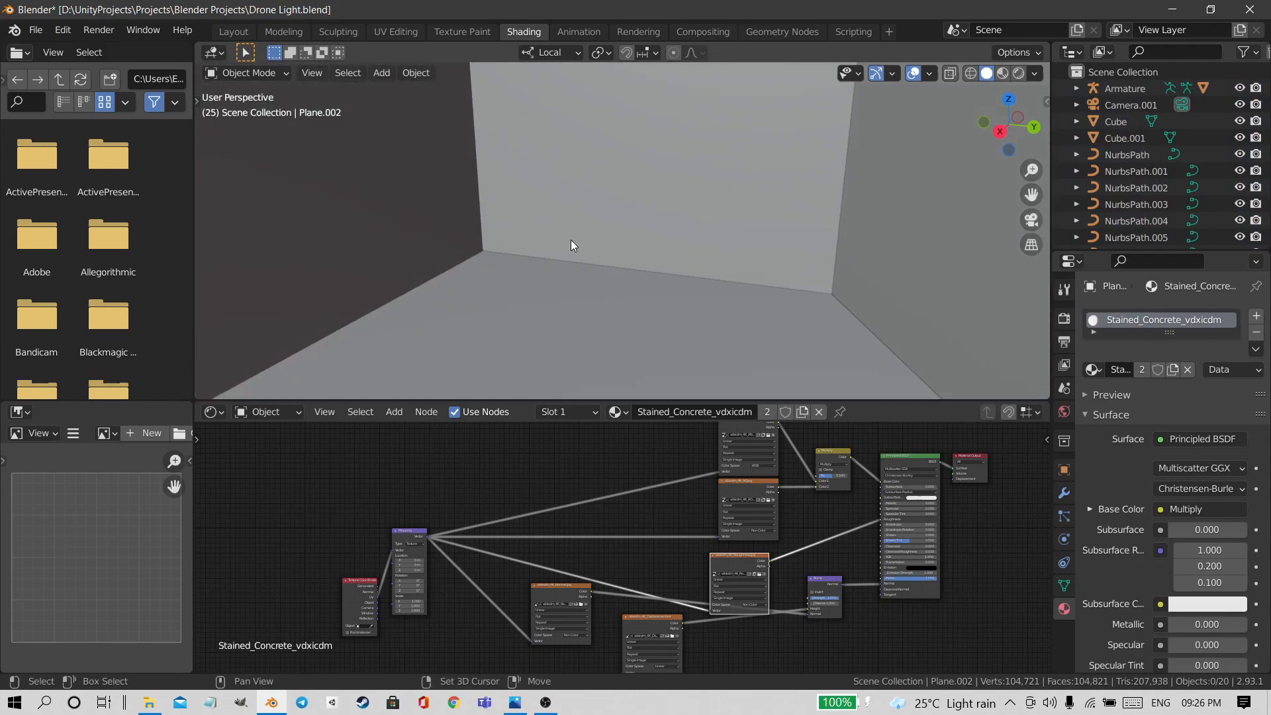
Select the volume cube and move its Principled Volume node farther away from the Material Output node
{"action": "left_click", "coordinate": [713, 240]}
{"action": "scroll", "coordinate": [662, 569], "scroll_direction": "up", "scroll_amount": 4}
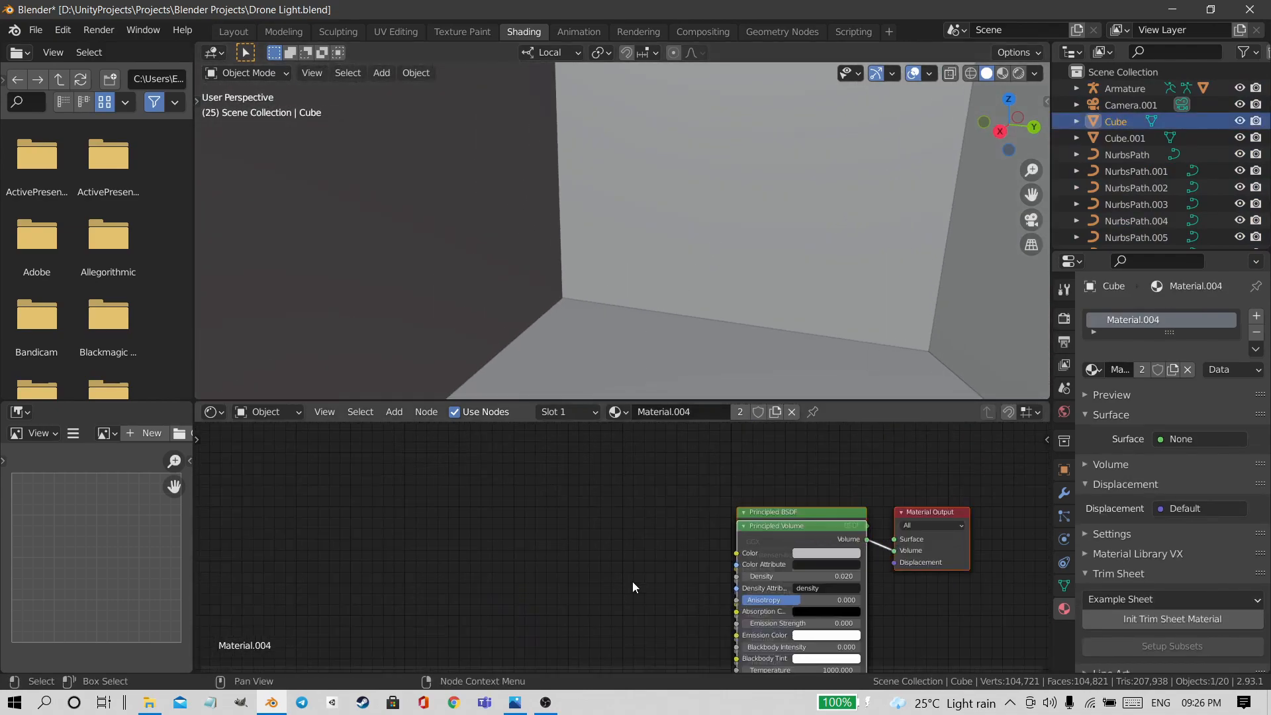
{"action": "middle_click_drag", "start_coordinate": [736, 490], "coordinate": [624, 432]}
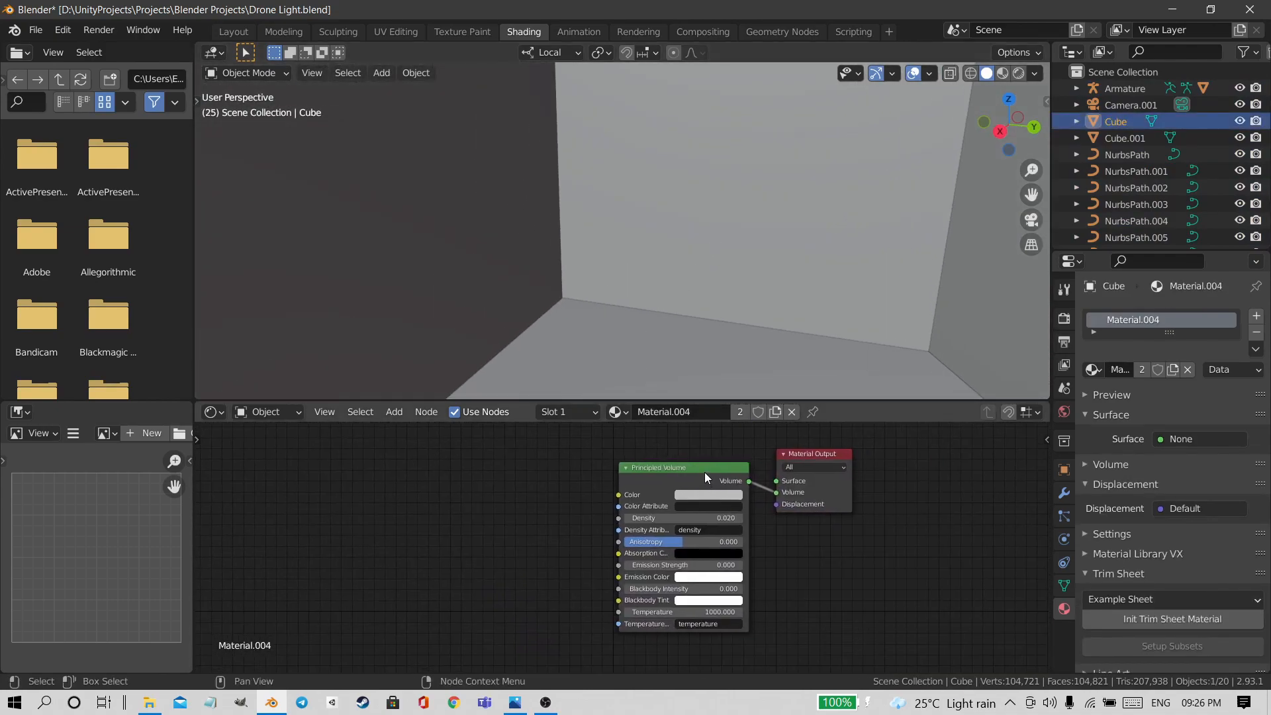
{"action": "left_click_drag", "start_coordinate": [649, 465], "coordinate": [621, 470]}
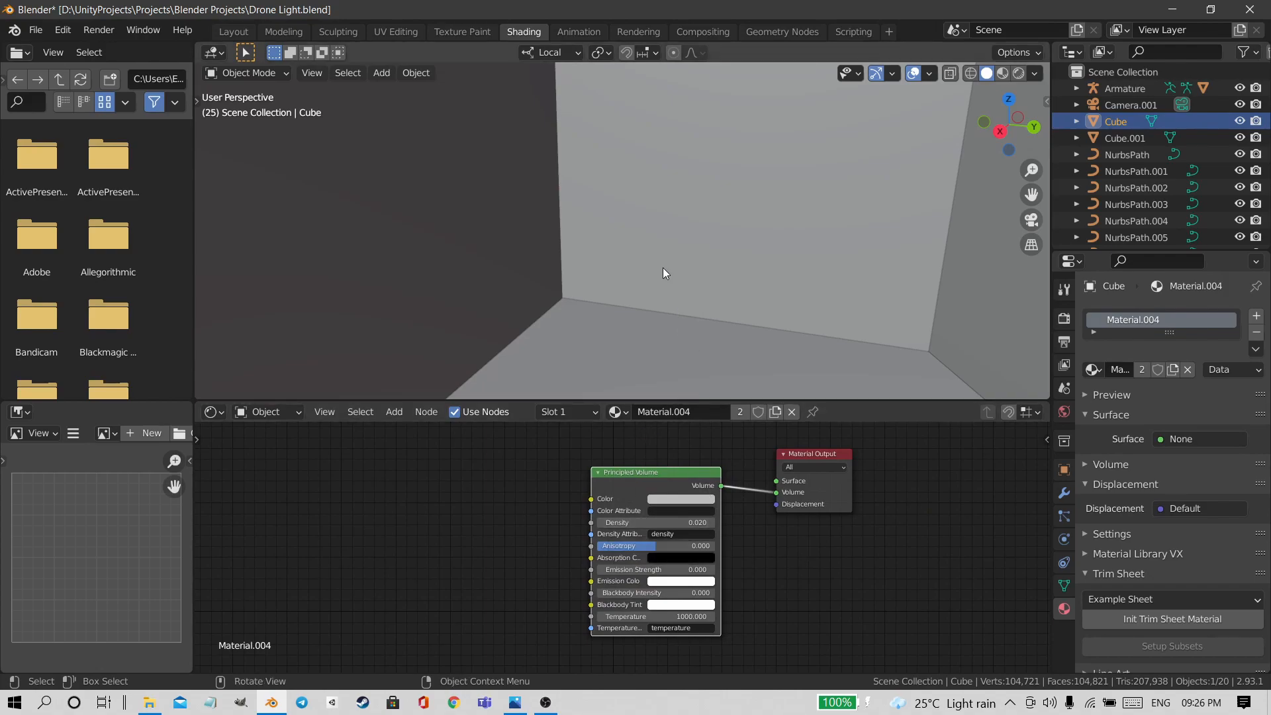
Select the character Ch06 and frame it in the view to inspect its model and Ch06_body material
{"action": "middle_click_drag", "start_coordinate": [666, 274], "coordinate": [571, 223]}
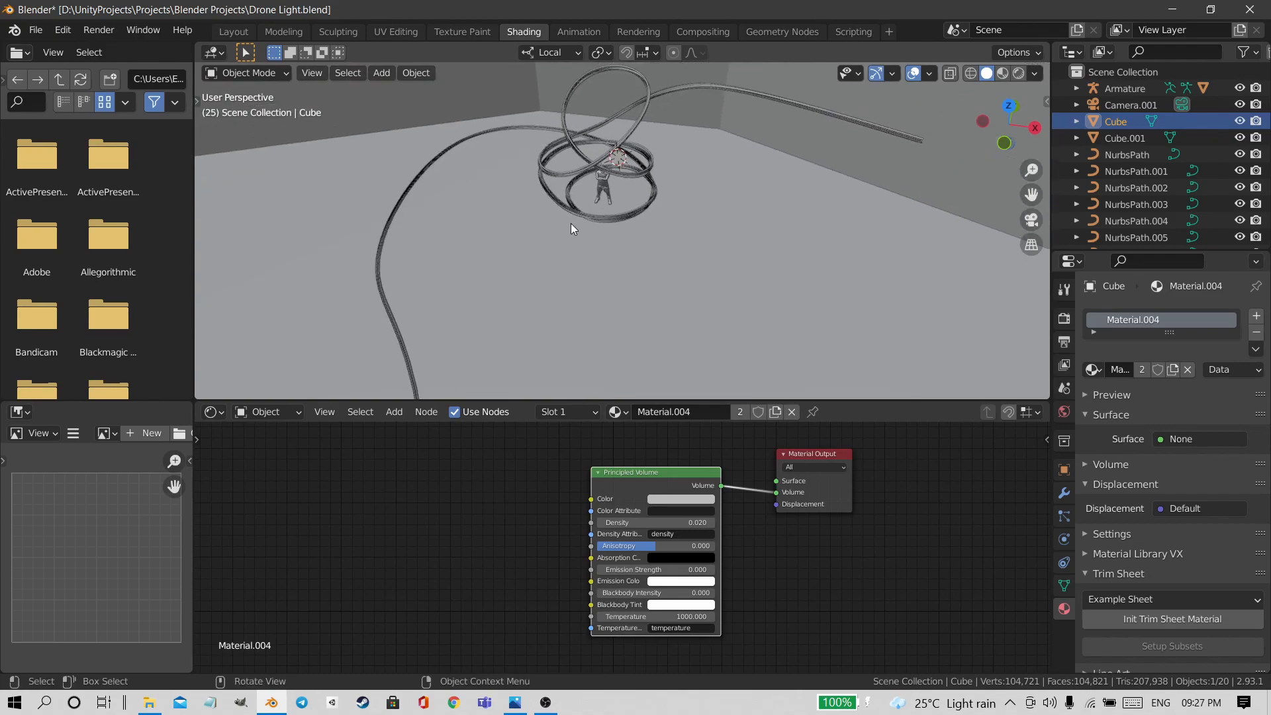
{"action": "left_click", "coordinate": [598, 189]}
{"action": "key", "text": "KP_Decimal"}
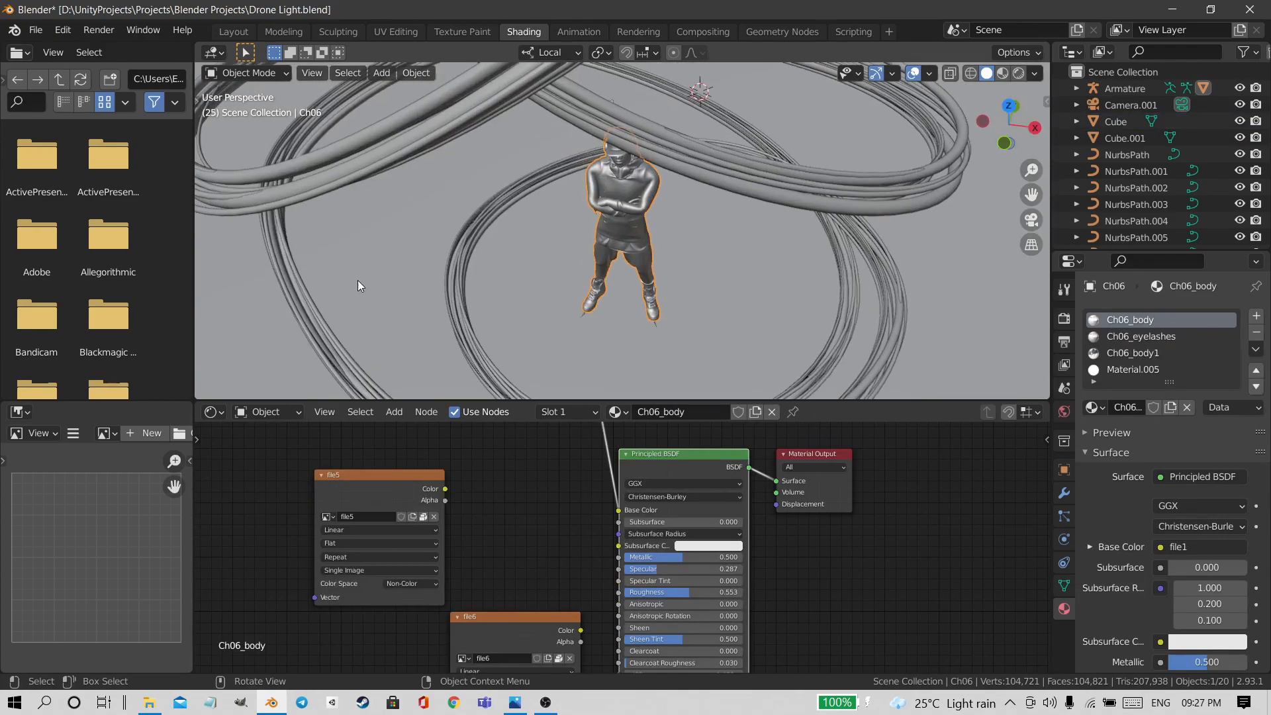
{"action": "scroll", "coordinate": [583, 240], "scroll_direction": "down", "scroll_amount": 2}
{"action": "scroll", "coordinate": [585, 243], "scroll_direction": "up", "scroll_amount": 3}
{"action": "middle_click_drag", "start_coordinate": [663, 278], "coordinate": [603, 319], "text": "shift"}
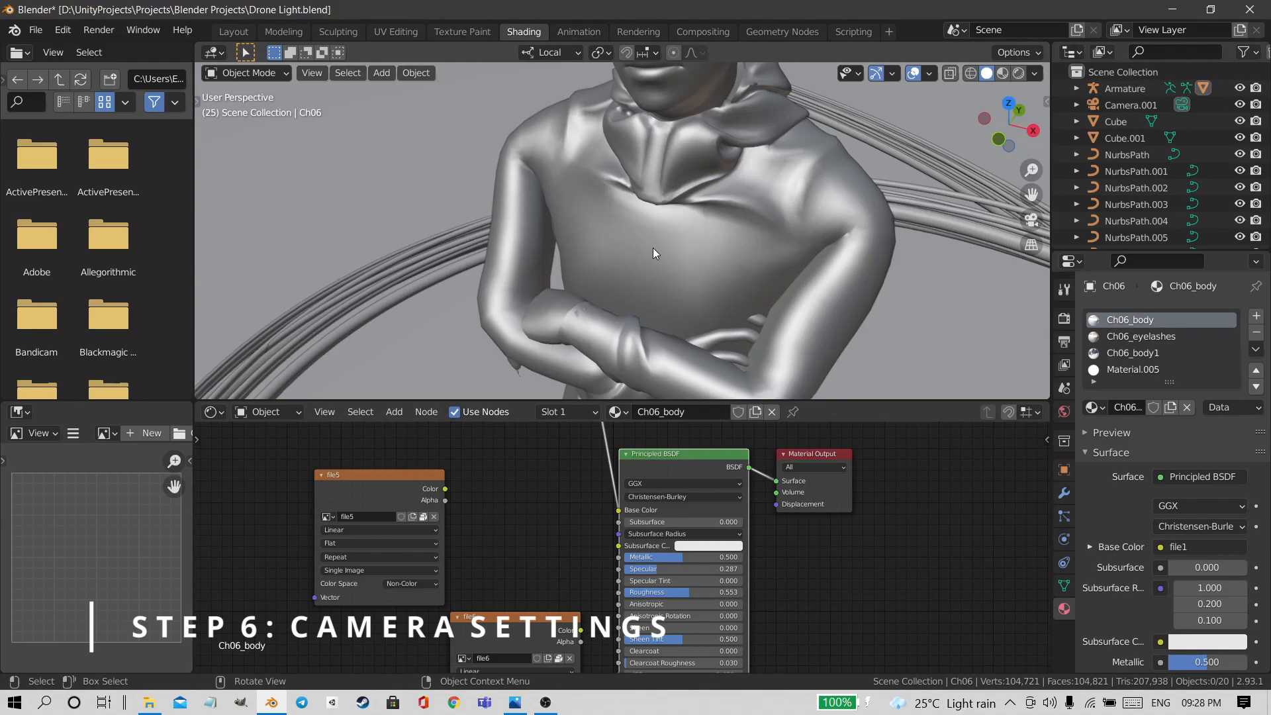
Switch to the Layout workspace and select the camera Camera.001 in the scene
{"action": "left_click", "coordinate": [234, 32]}
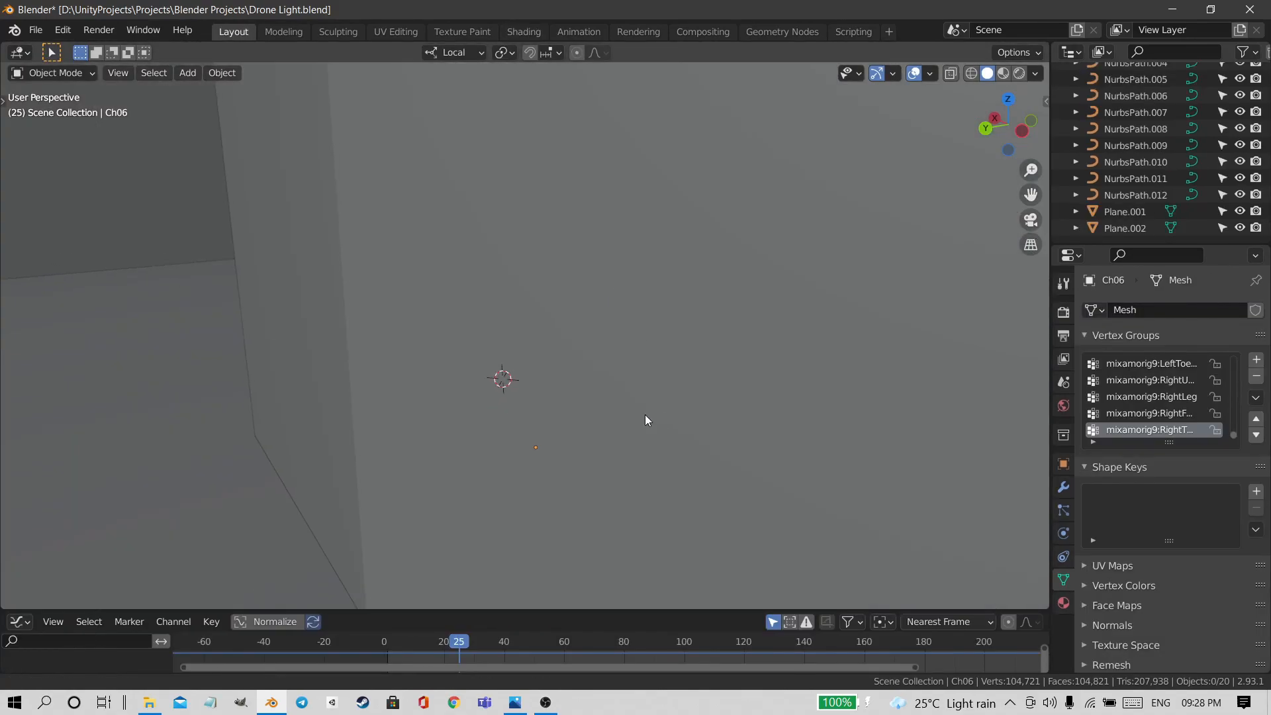
{"action": "scroll", "coordinate": [661, 415], "scroll_direction": "up", "scroll_amount": 8}
{"action": "middle_click_drag", "start_coordinate": [597, 372], "coordinate": [682, 255]}
{"action": "left_click", "coordinate": [574, 238]}
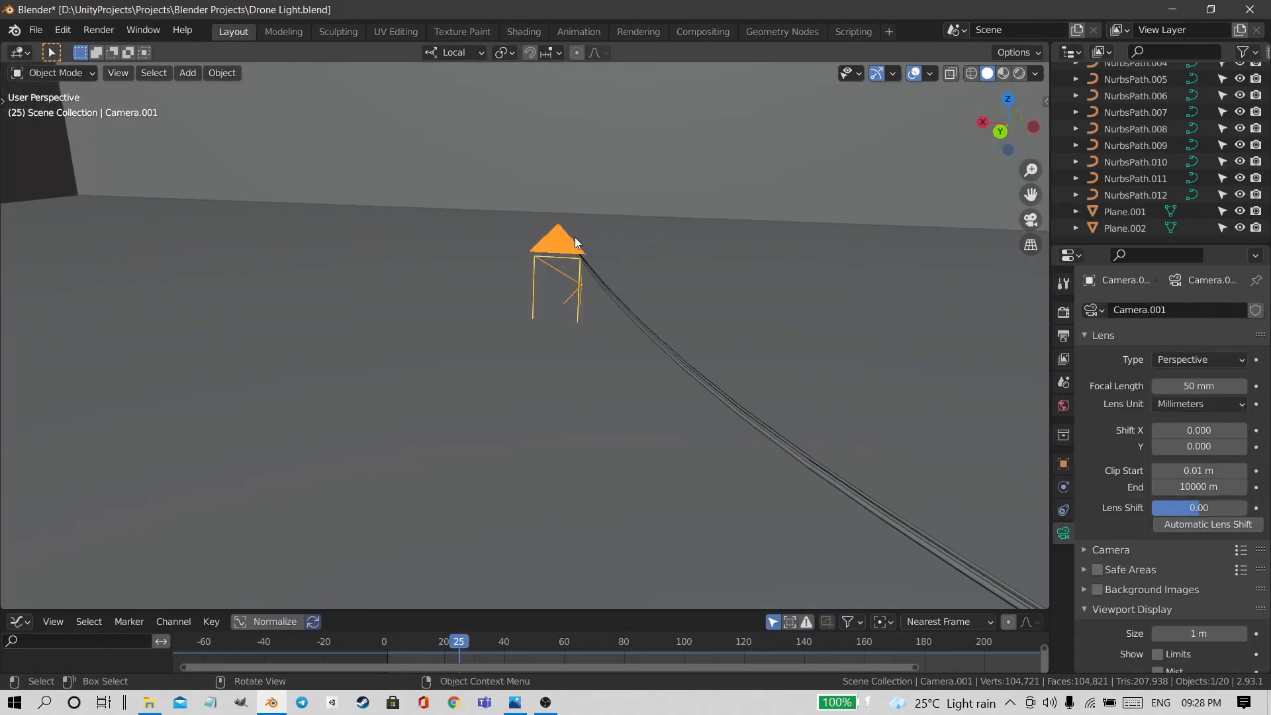
{"action": "scroll", "coordinate": [575, 237], "scroll_direction": "up", "scroll_amount": 3}
Examine the scene's output dimensions and the Cycles Performance and Light Paths settings
{"action": "left_click", "coordinate": [1063, 335]}
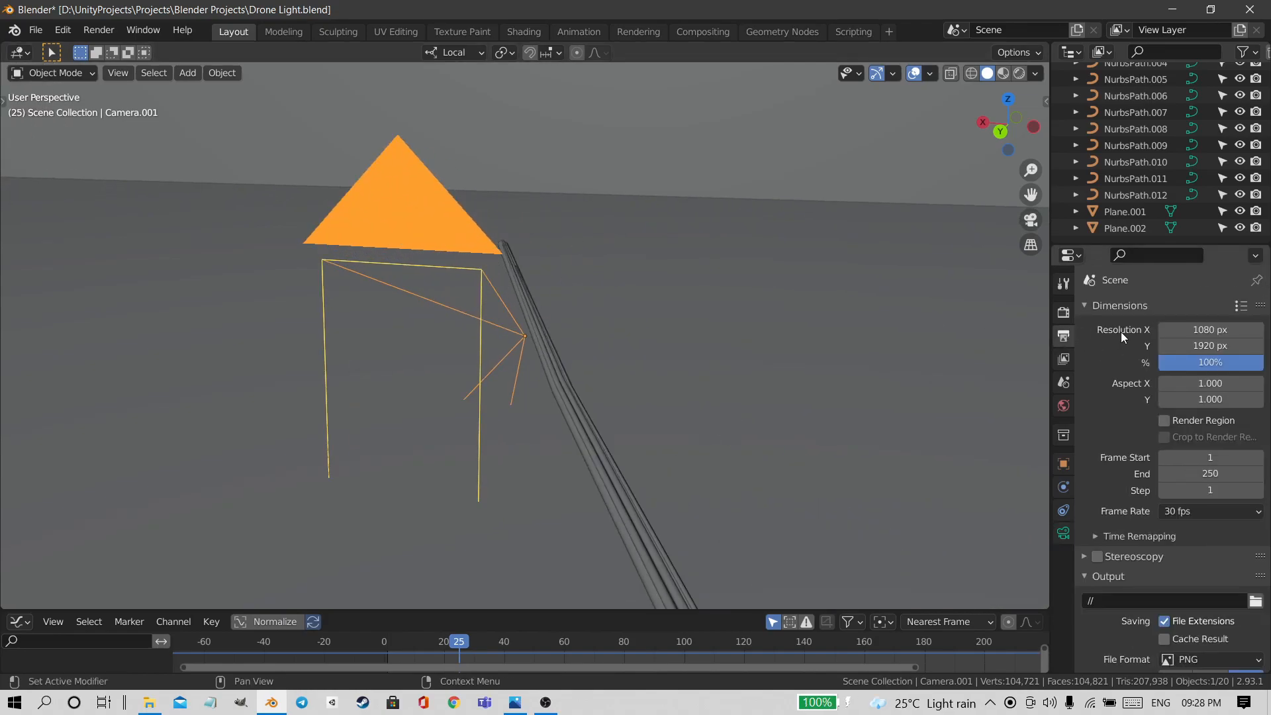
{"action": "left_click", "coordinate": [1064, 313]}
{"action": "left_click", "coordinate": [1133, 377]}
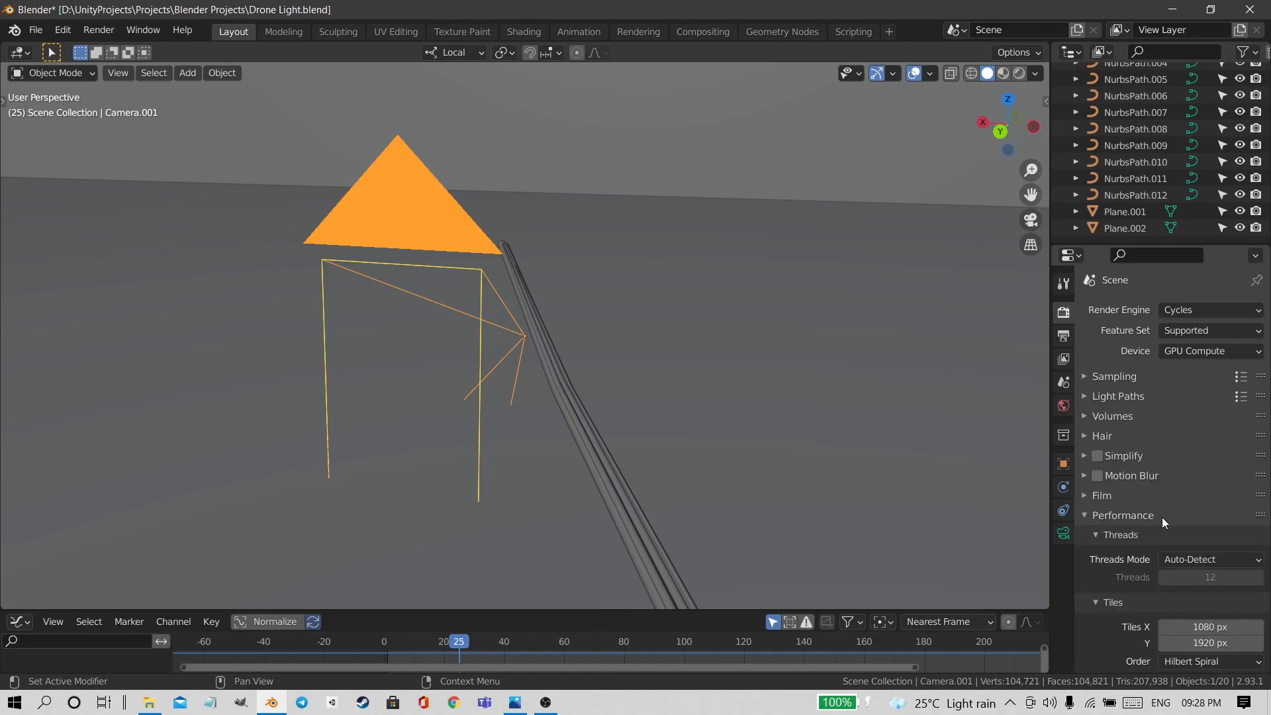
{"action": "scroll", "coordinate": [1162, 518], "scroll_direction": "down", "scroll_amount": 2}
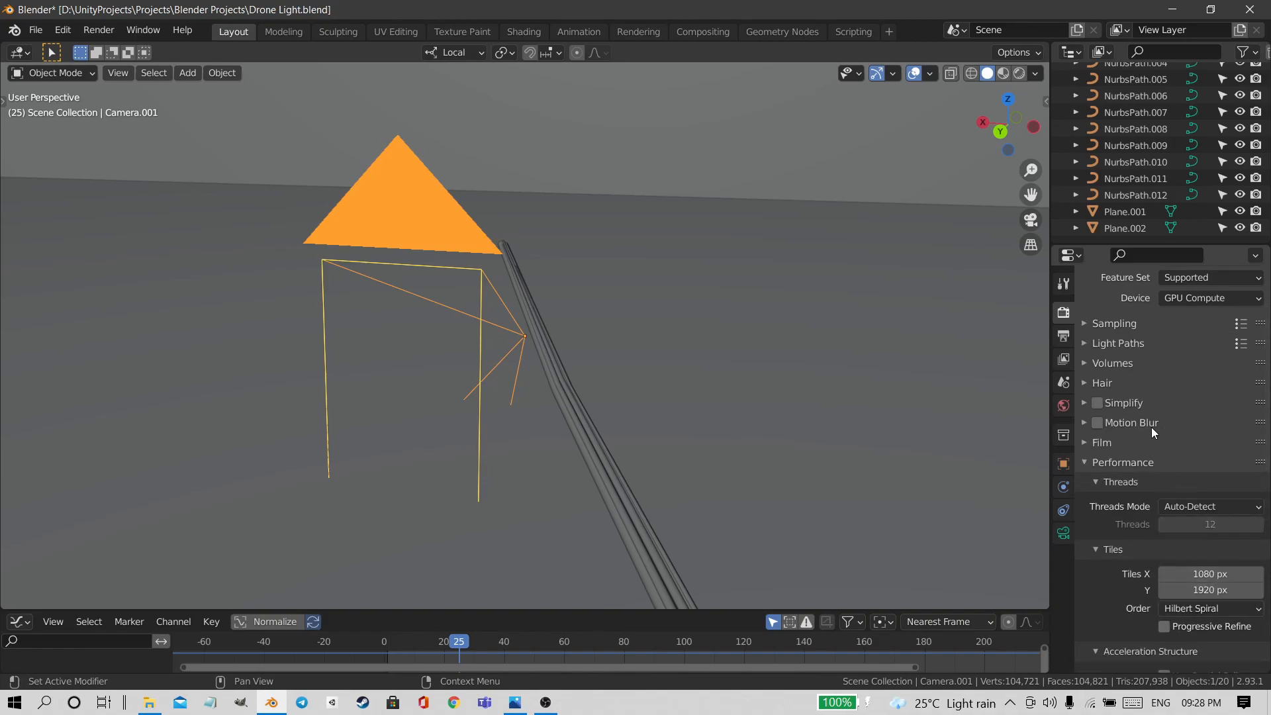
{"action": "scroll", "coordinate": [1143, 521], "scroll_direction": "down", "scroll_amount": 9}
{"action": "scroll", "coordinate": [1128, 614], "scroll_direction": "up", "scroll_amount": 6}
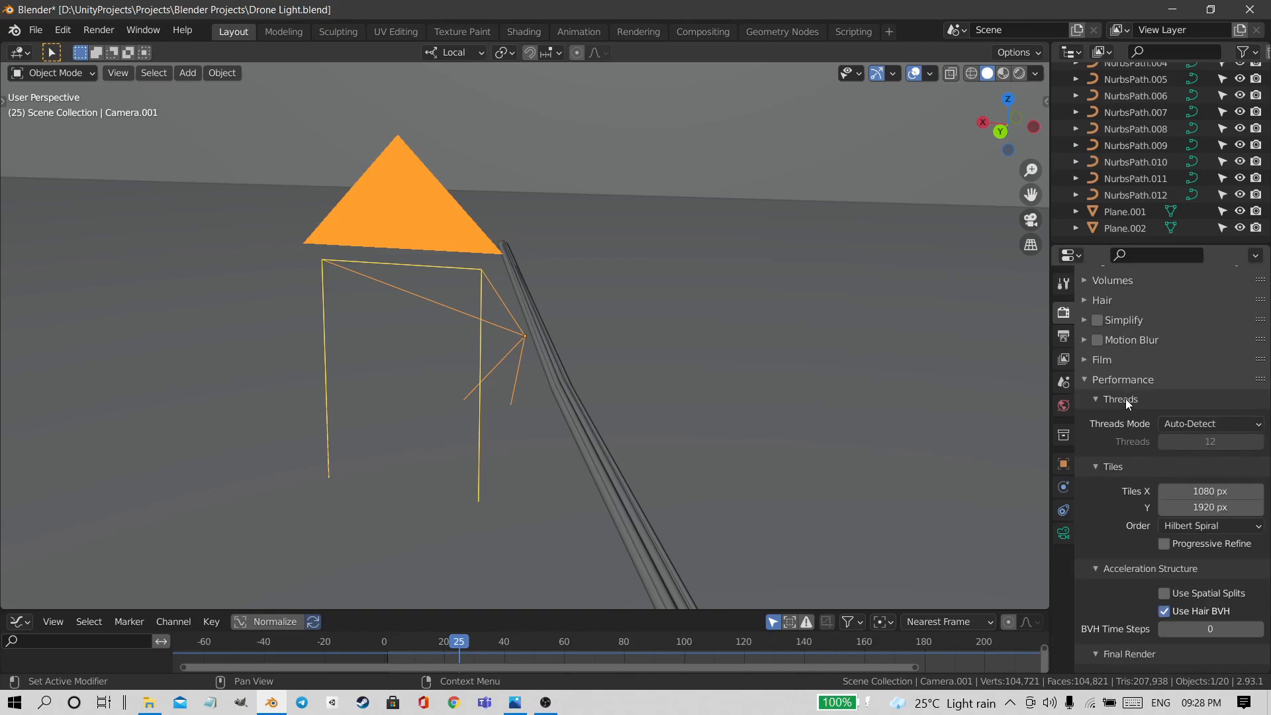
{"action": "left_click", "coordinate": [1123, 379]}
{"action": "left_click", "coordinate": [1117, 395]}
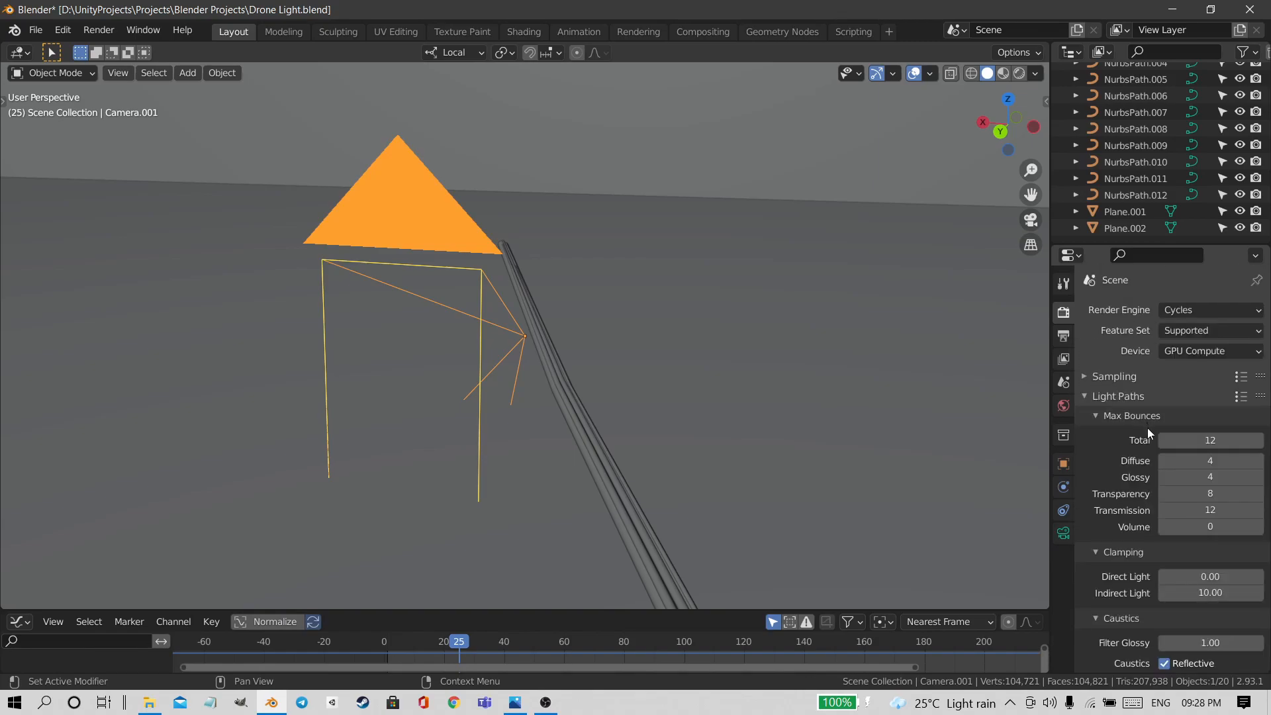
{"action": "left_click", "coordinate": [1141, 394]}
{"action": "left_click", "coordinate": [1143, 395]}
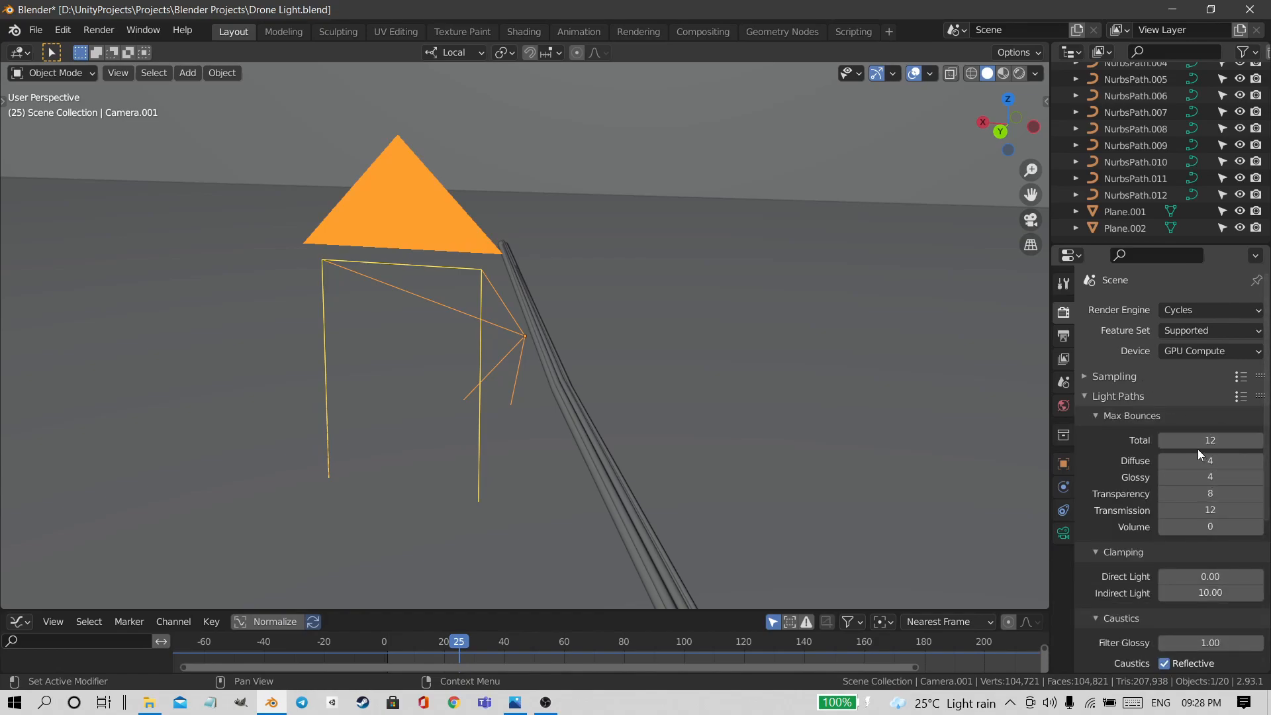
{"action": "left_click", "coordinate": [1128, 397]}
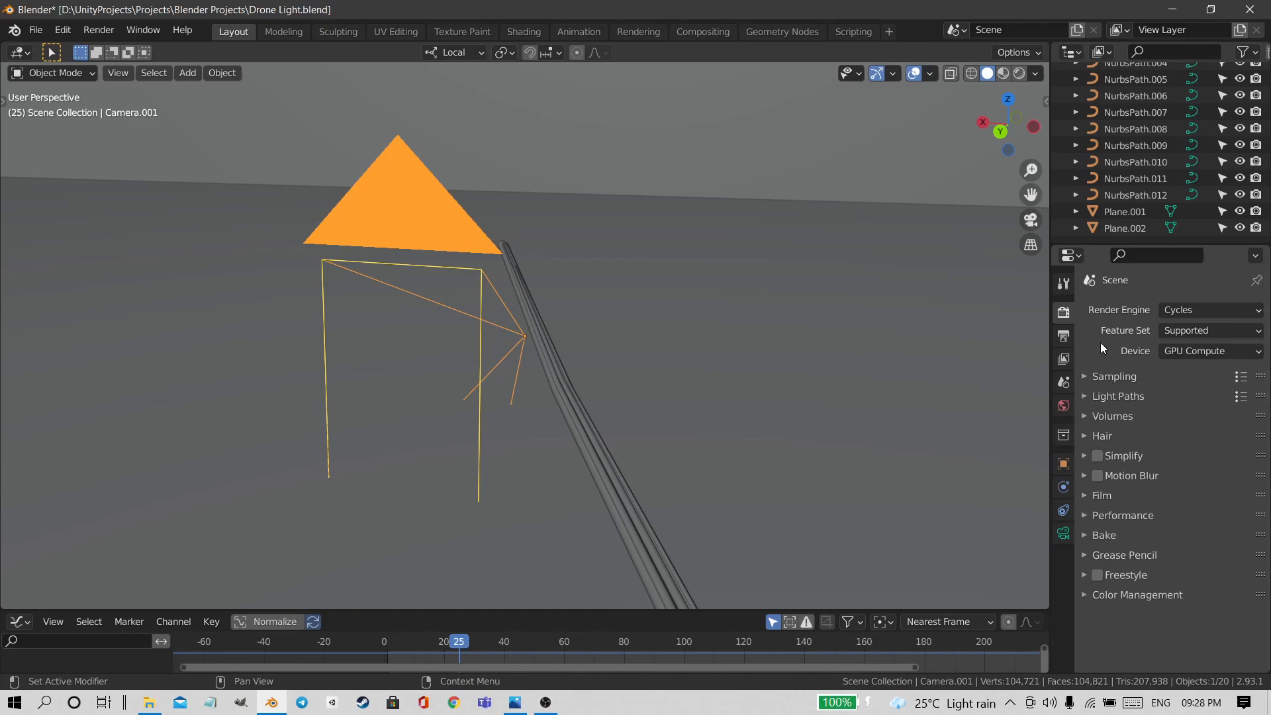
Examine Camera.001's lens properties and its Photographer add-on exposure settings
{"action": "middle_click_drag", "start_coordinate": [738, 345], "coordinate": [681, 463]}
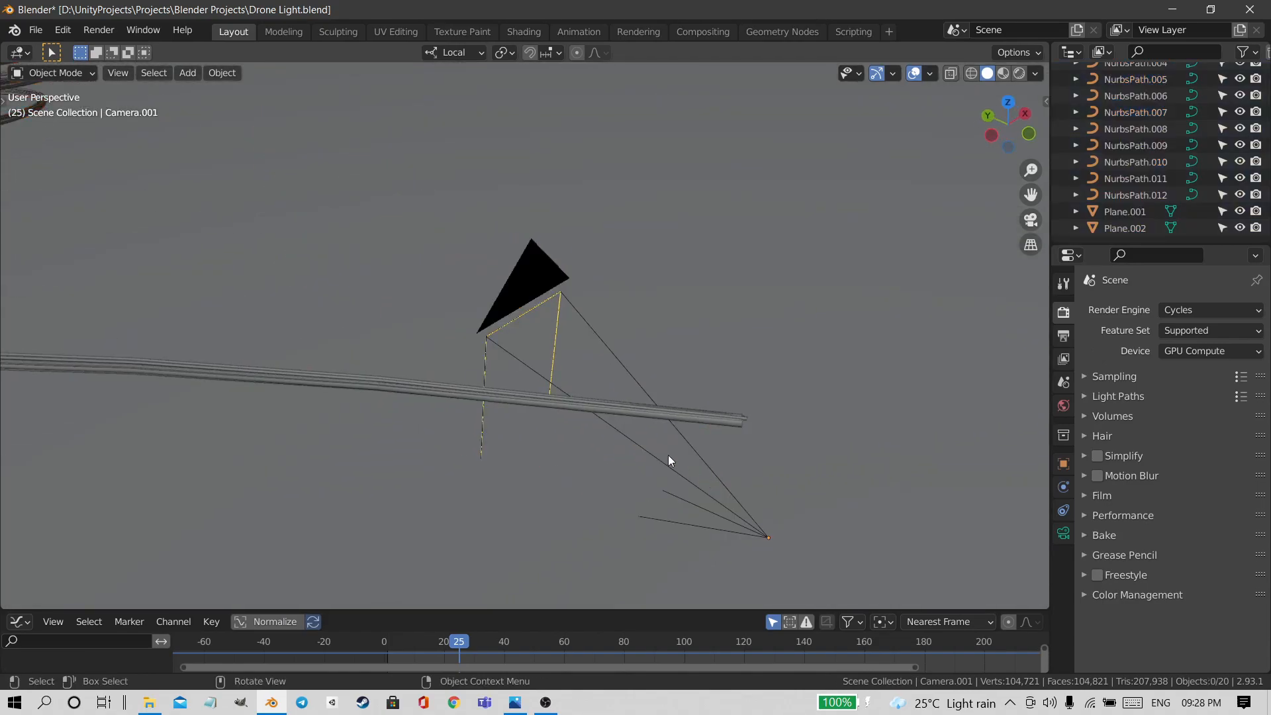
{"action": "left_click", "coordinate": [1064, 538]}
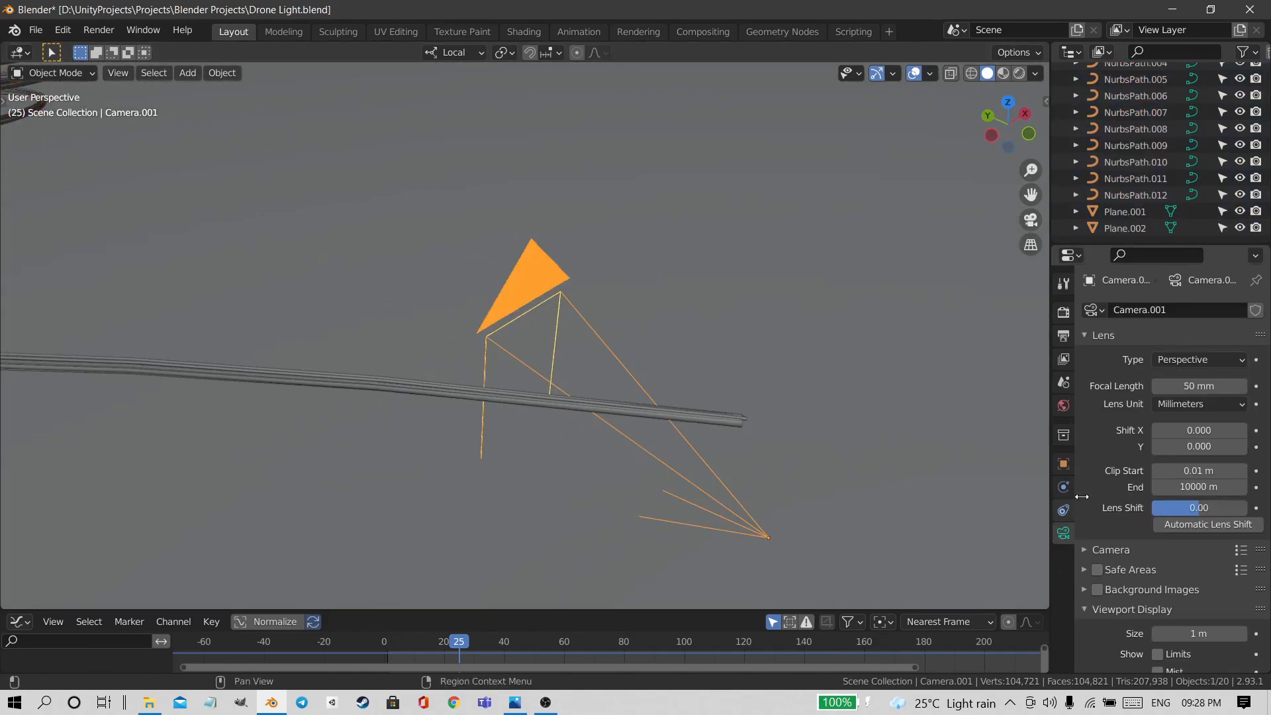
{"action": "key", "text": "n"}
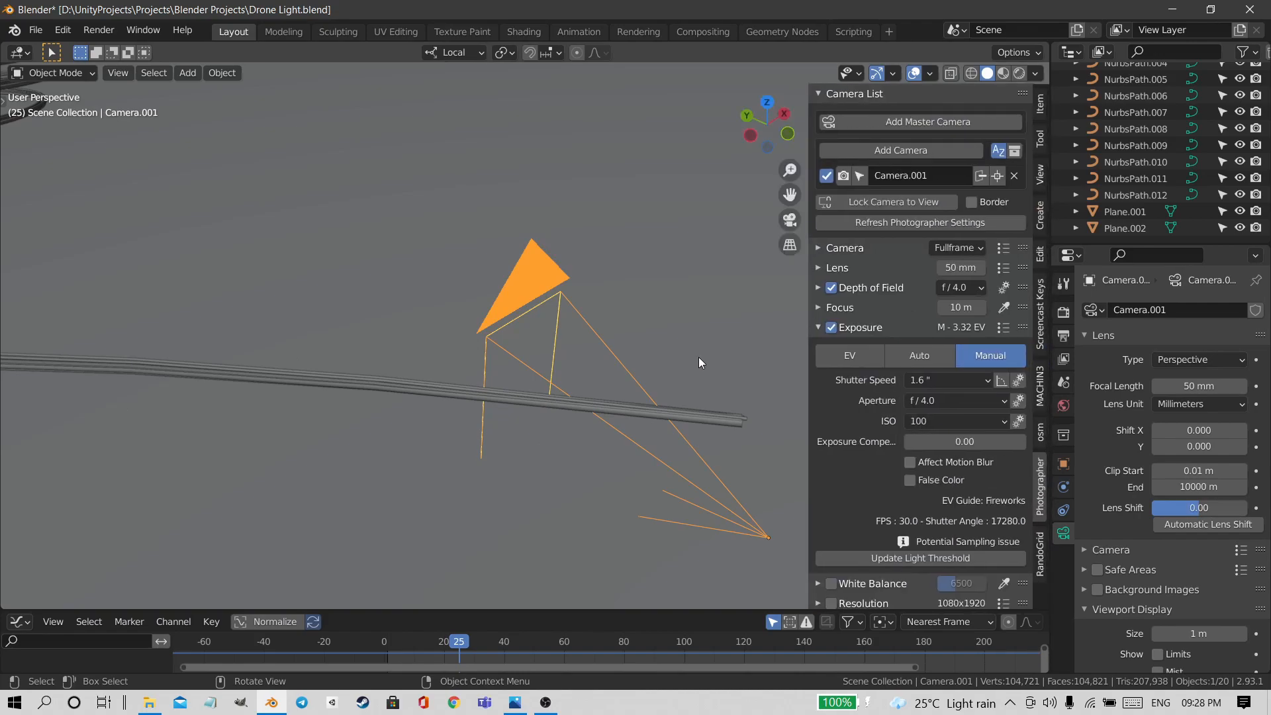
{"action": "key", "text": "n"}
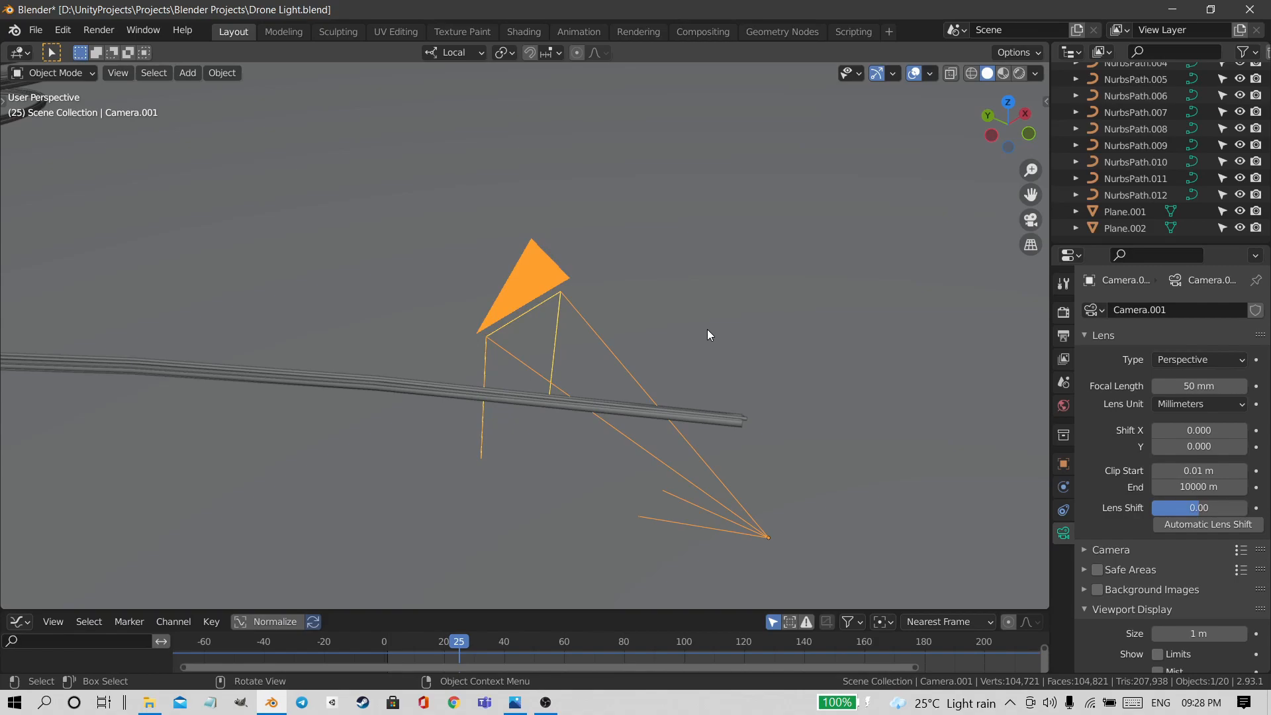
{"action": "key", "text": "n"}
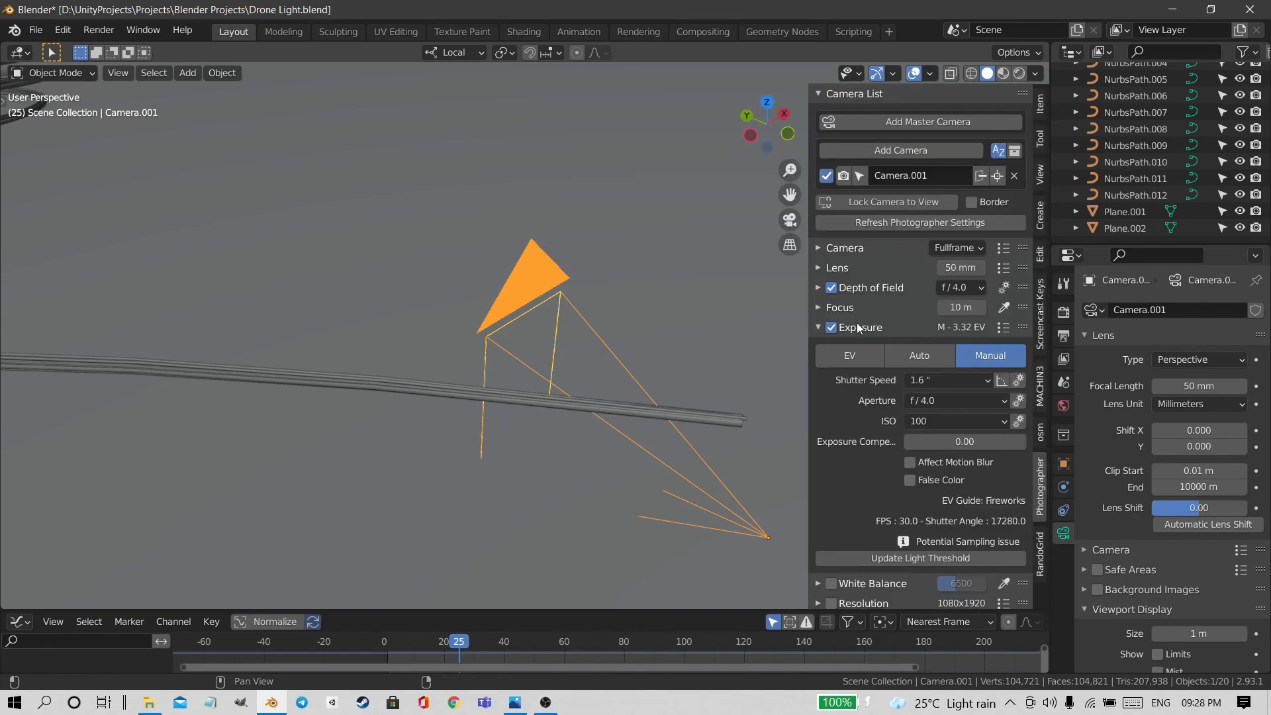
{"action": "scroll", "coordinate": [869, 344], "scroll_direction": "down", "scroll_amount": 4}
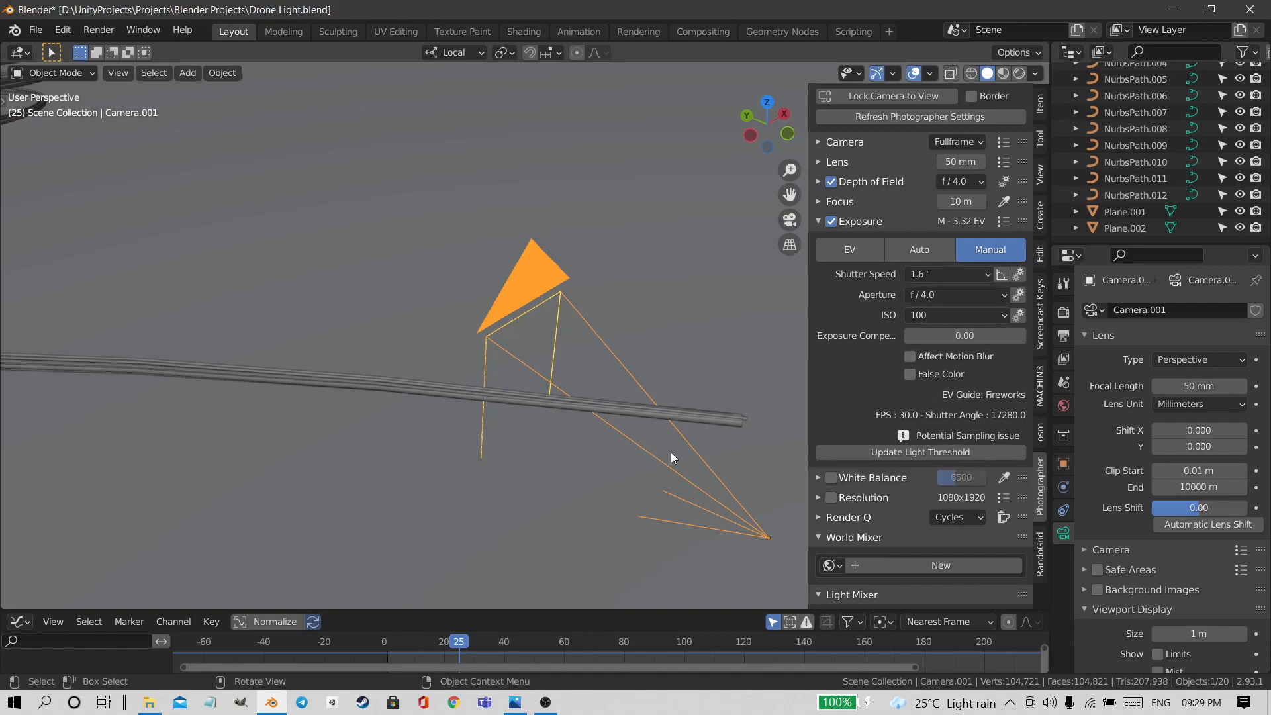
{"action": "key", "text": "n"}
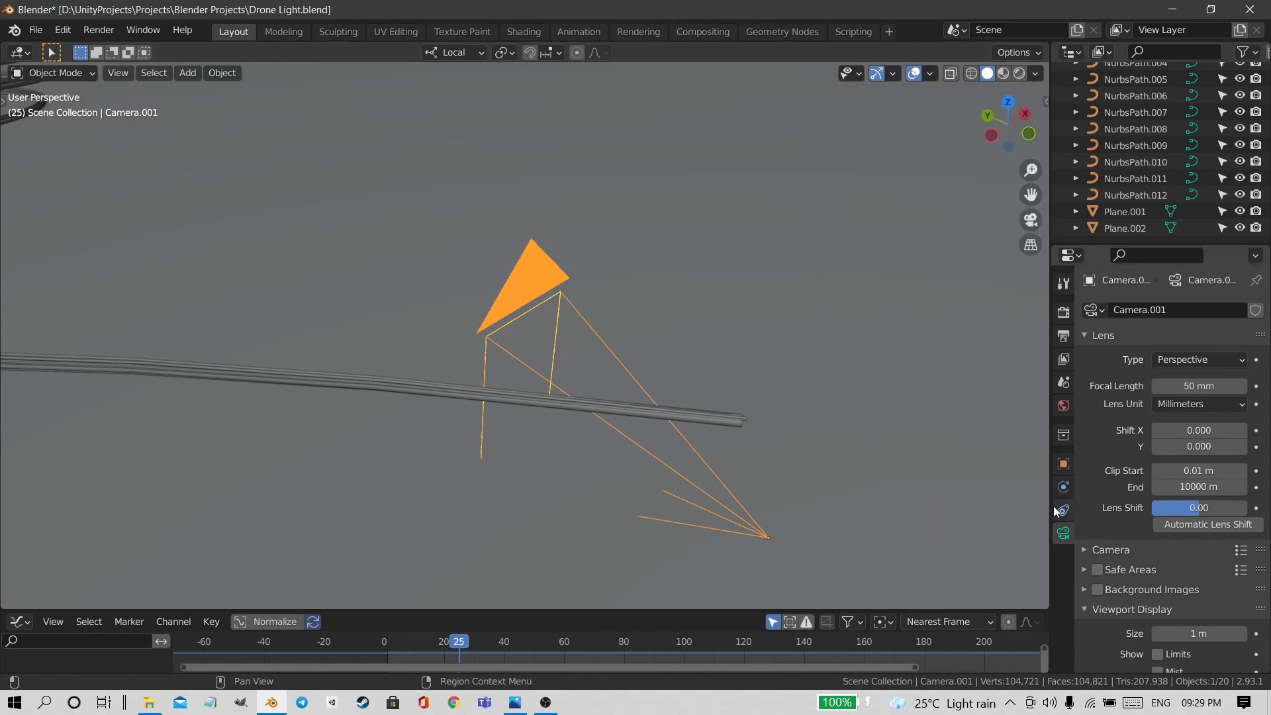
Examine Camera.001's Depth of Field settings and its placement relative to the character and light trail
{"action": "scroll", "coordinate": [1119, 496], "scroll_direction": "down", "scroll_amount": 10}
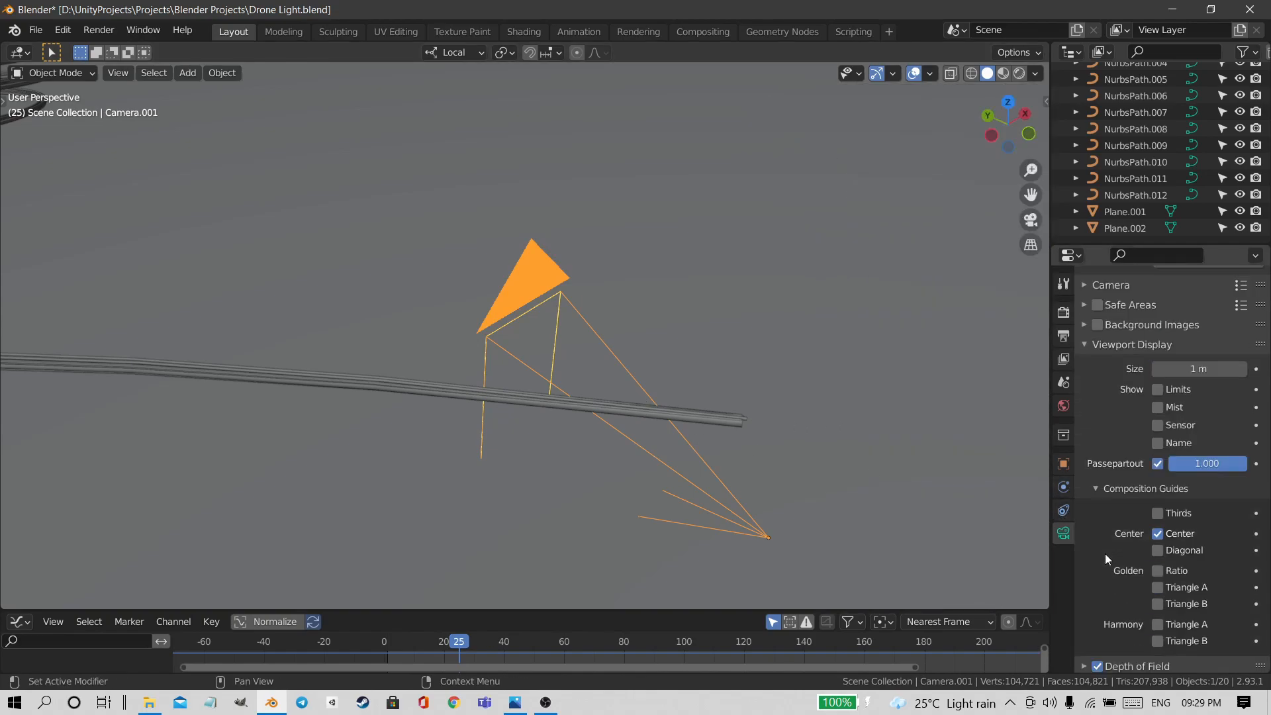
{"action": "left_click", "coordinate": [1129, 624]}
{"action": "middle_click_drag", "start_coordinate": [702, 390], "coordinate": [724, 236]}
{"action": "scroll", "coordinate": [1183, 509], "scroll_direction": "down", "scroll_amount": 8}
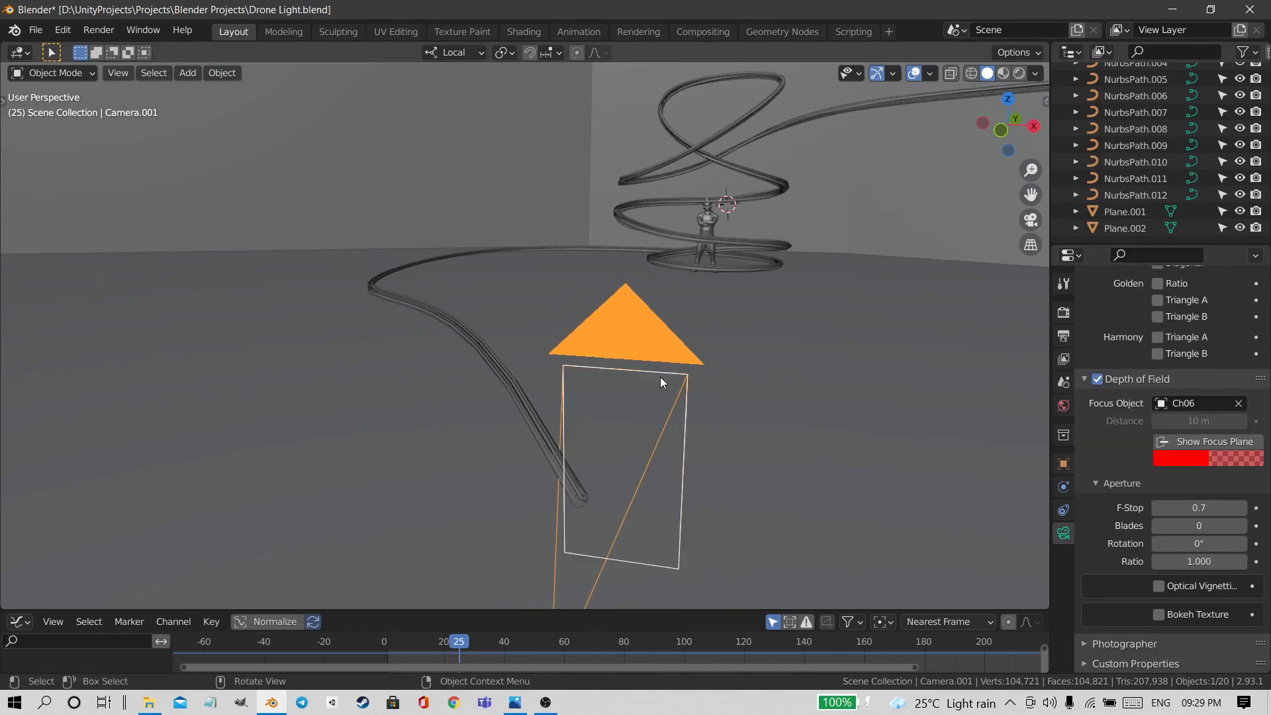
{"action": "middle_click_drag", "start_coordinate": [561, 290], "coordinate": [695, 360]}
Open the Sampling section of the scene's render settings
{"action": "scroll", "coordinate": [1088, 333], "scroll_direction": "up", "scroll_amount": 12}
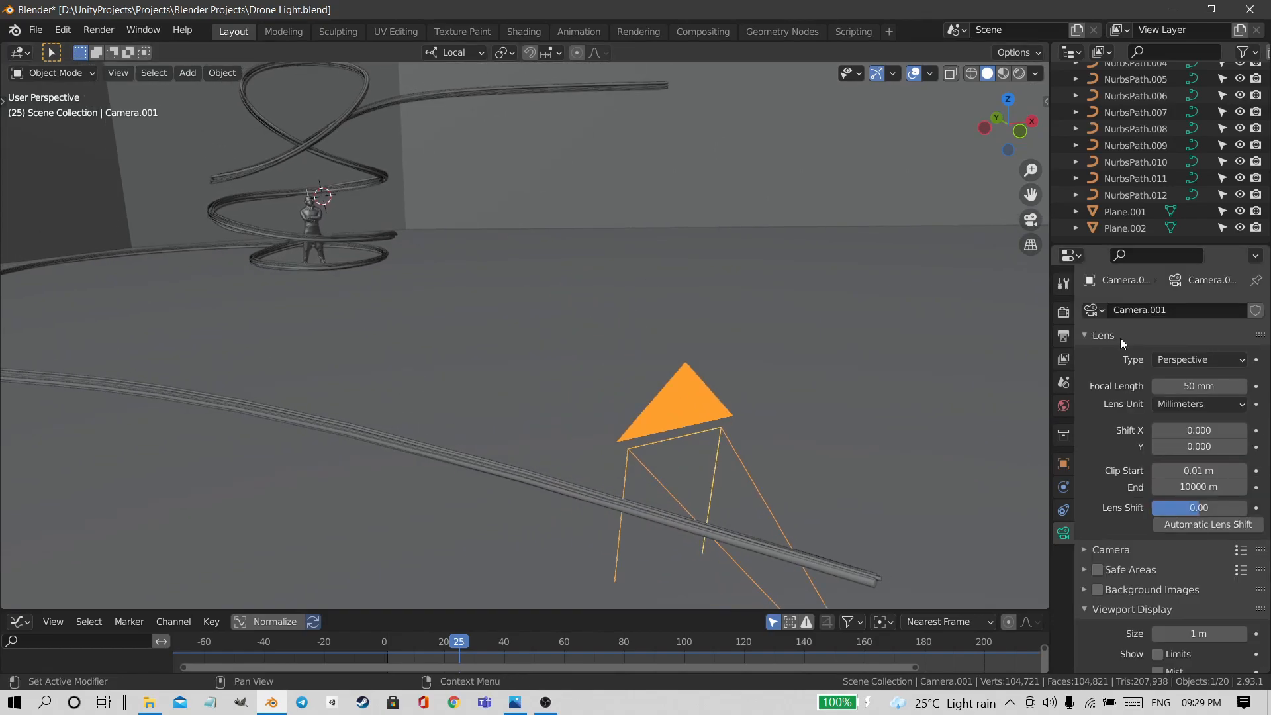
{"action": "left_click", "coordinate": [1066, 320]}
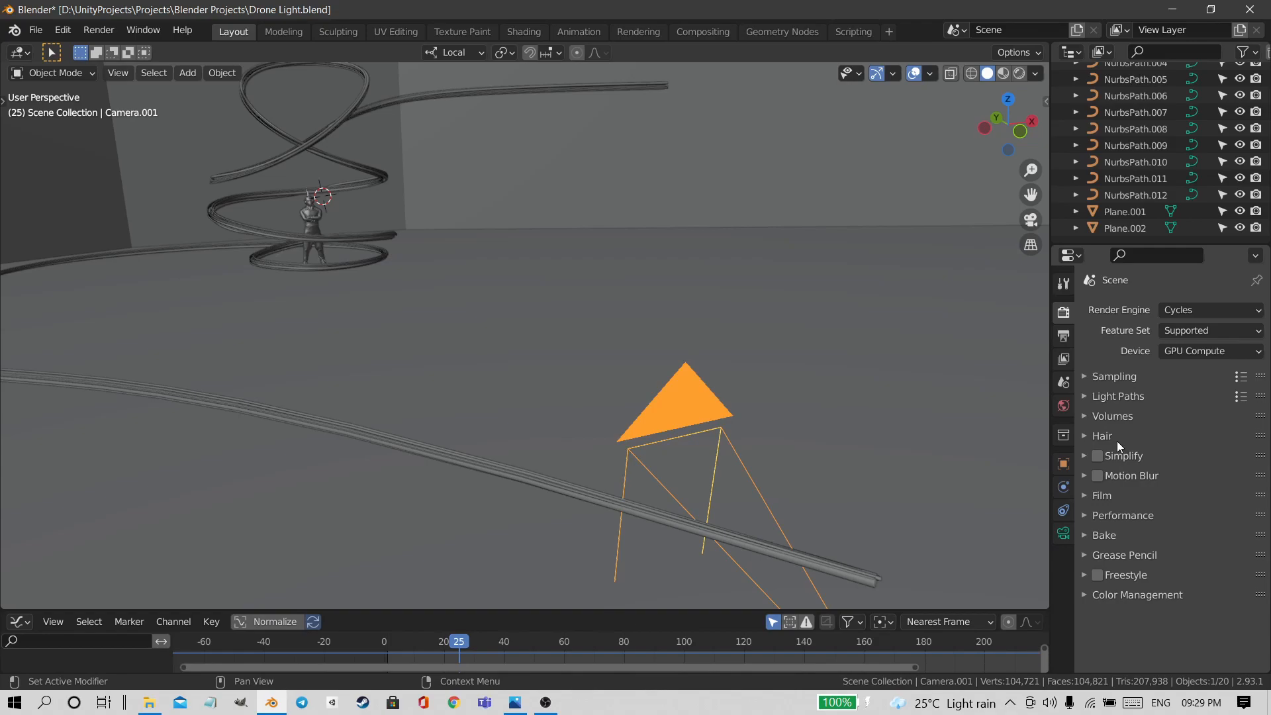
{"action": "left_click", "coordinate": [1119, 376]}
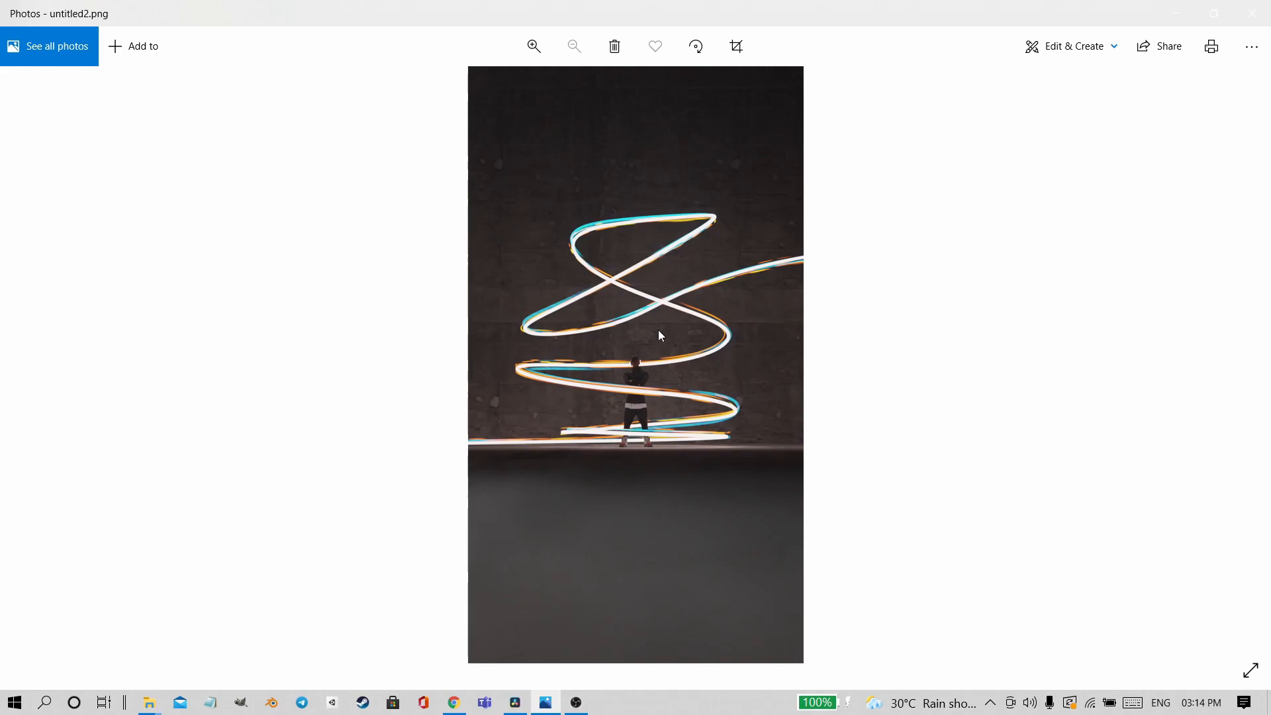
Switch to DaVinci Resolve, enable video track V2, and inspect the Vignette effect on its adjustment clip
{"action": "left_click", "coordinate": [515, 702]}
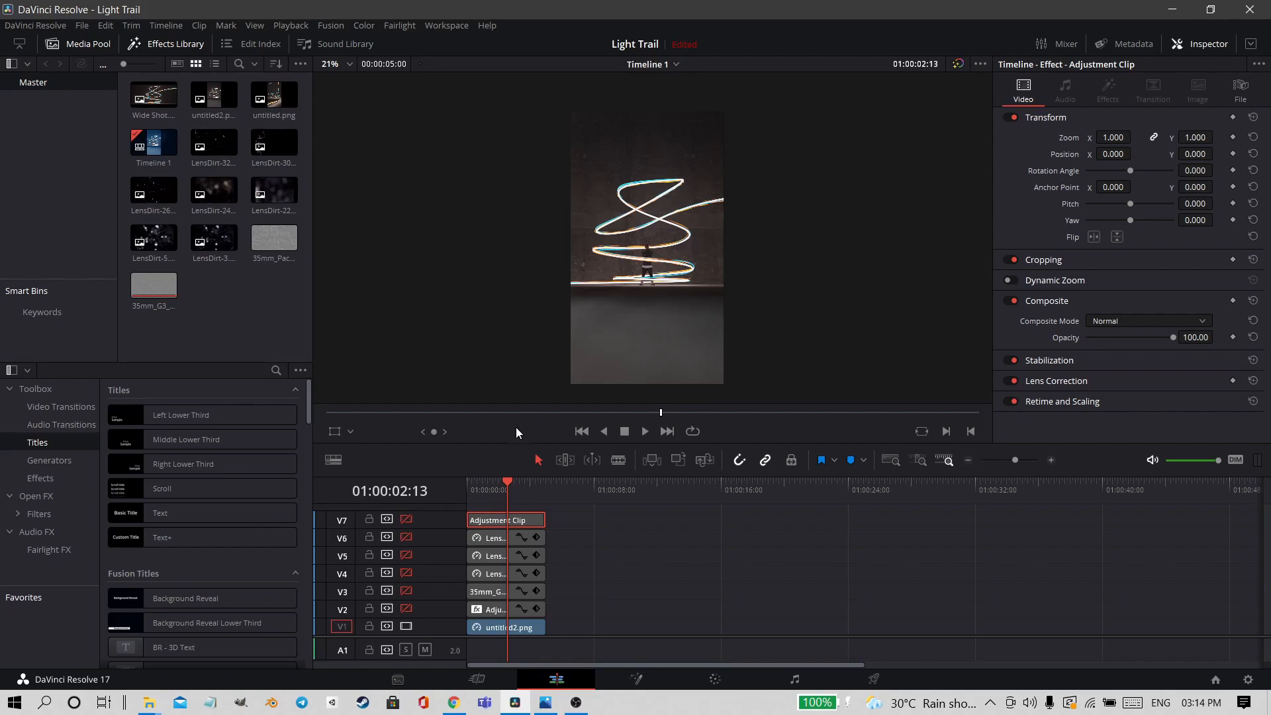
{"action": "left_click", "coordinate": [491, 613]}
{"action": "left_click", "coordinate": [406, 609]}
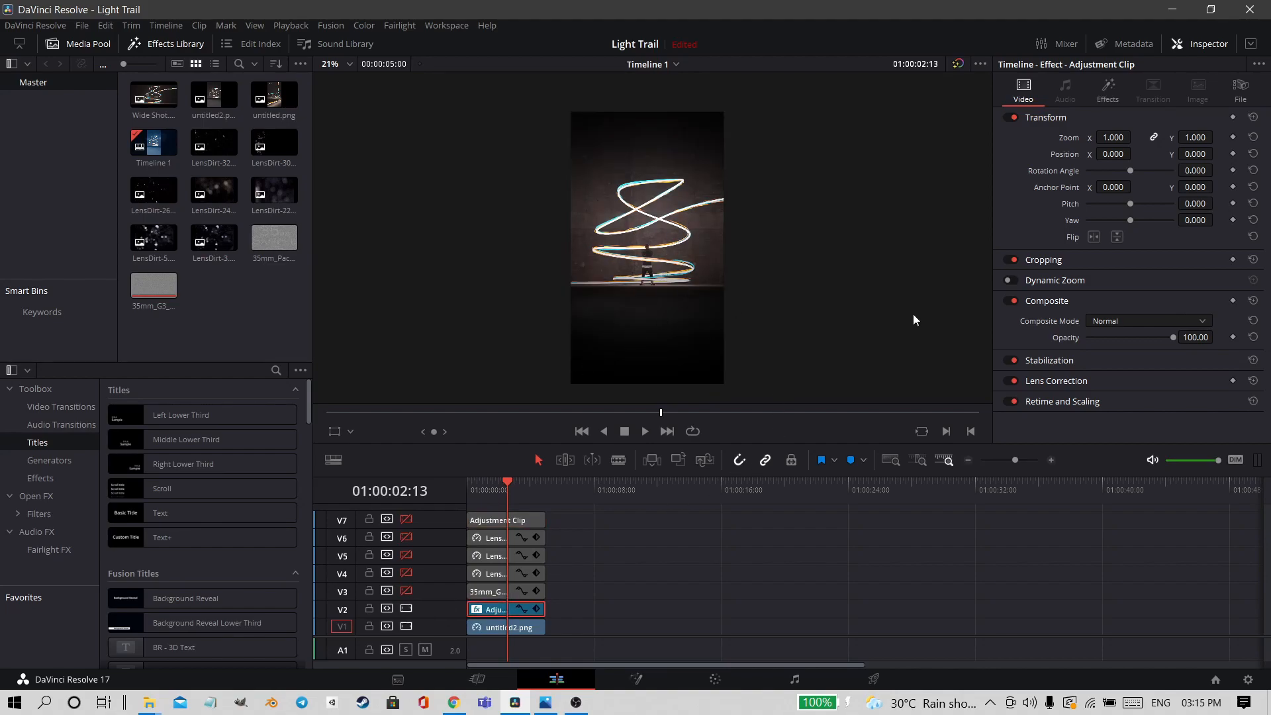
{"action": "left_click", "coordinate": [1109, 102]}
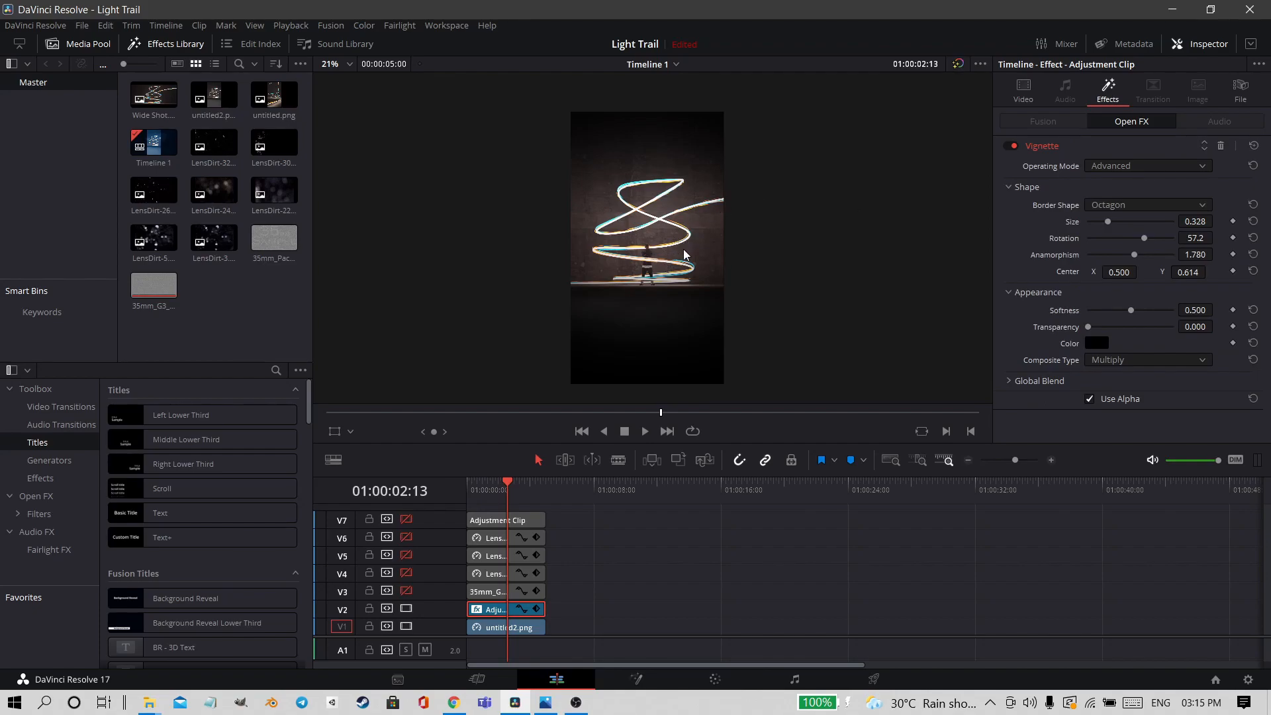
{"action": "scroll", "coordinate": [618, 272], "scroll_direction": "up", "scroll_amount": 2}
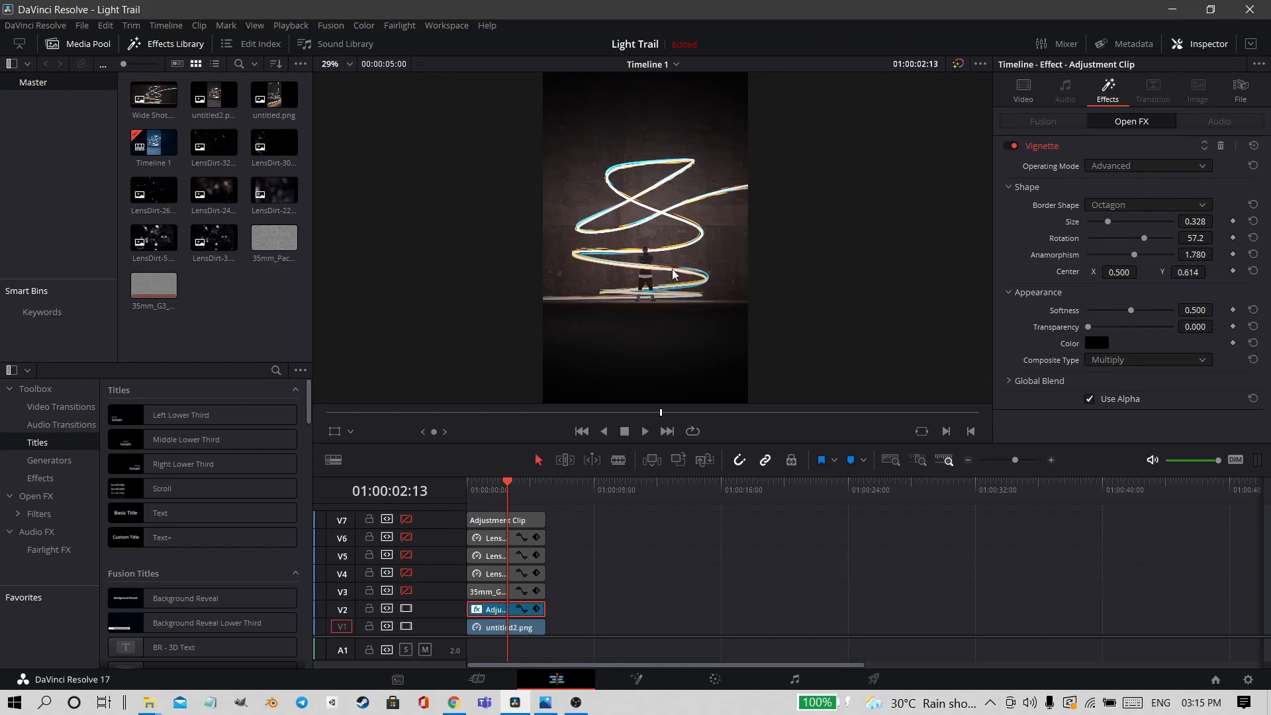
Enable video track V3 and set its 35mm_G3_DIRTY_v1.mp4 clip to Normal composite mode with 14.50 opacity
{"action": "left_click", "coordinate": [406, 591]}
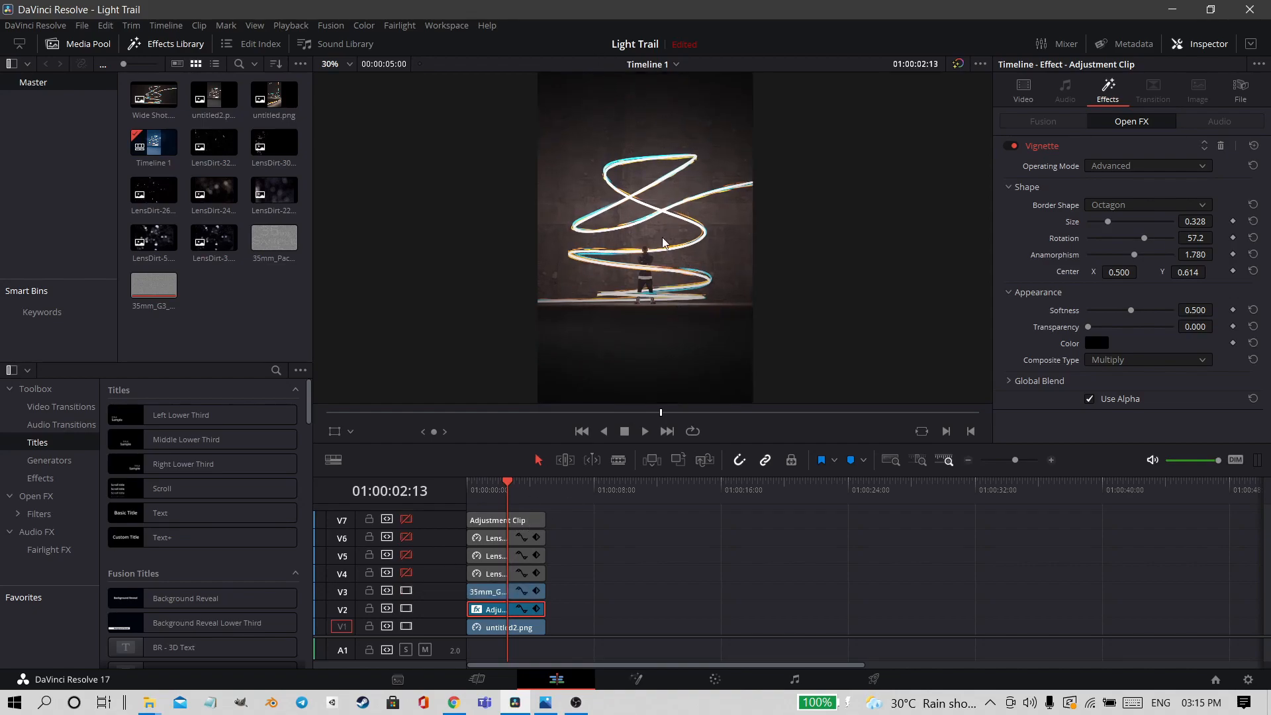
{"action": "scroll", "coordinate": [665, 263], "scroll_direction": "down", "scroll_amount": 2}
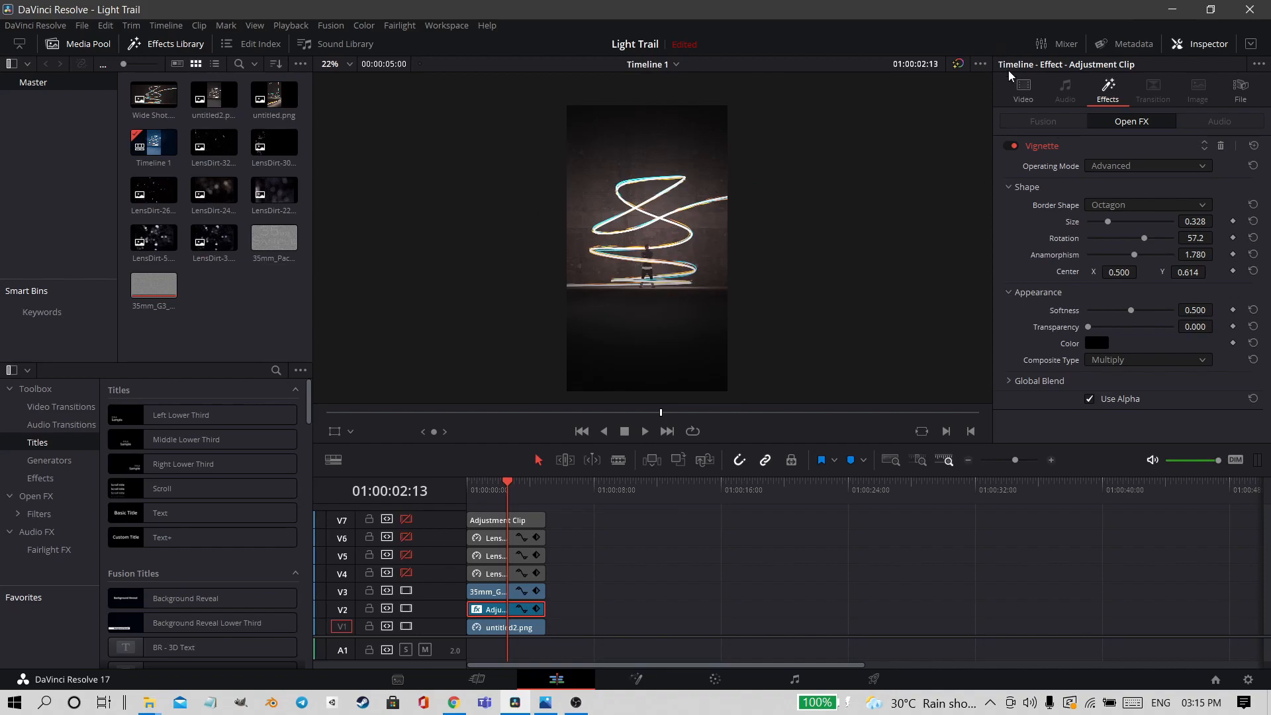
{"action": "left_click", "coordinate": [1023, 90]}
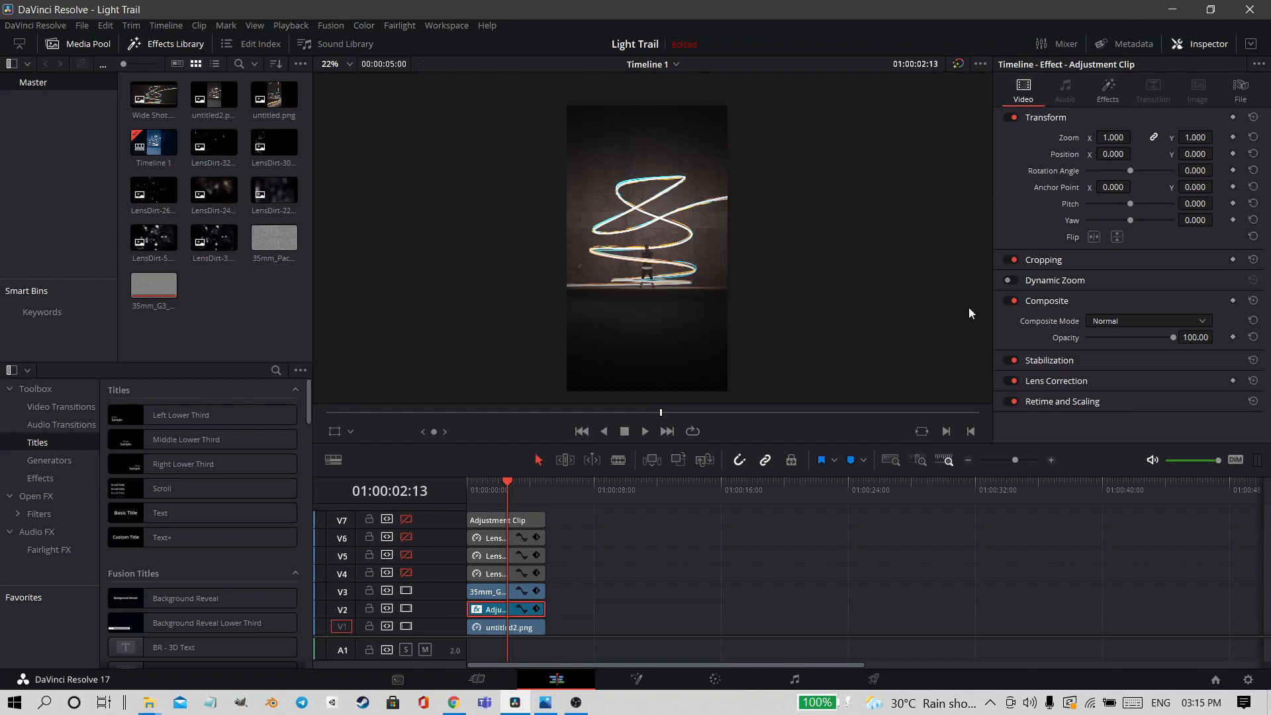
{"action": "left_click", "coordinate": [495, 596]}
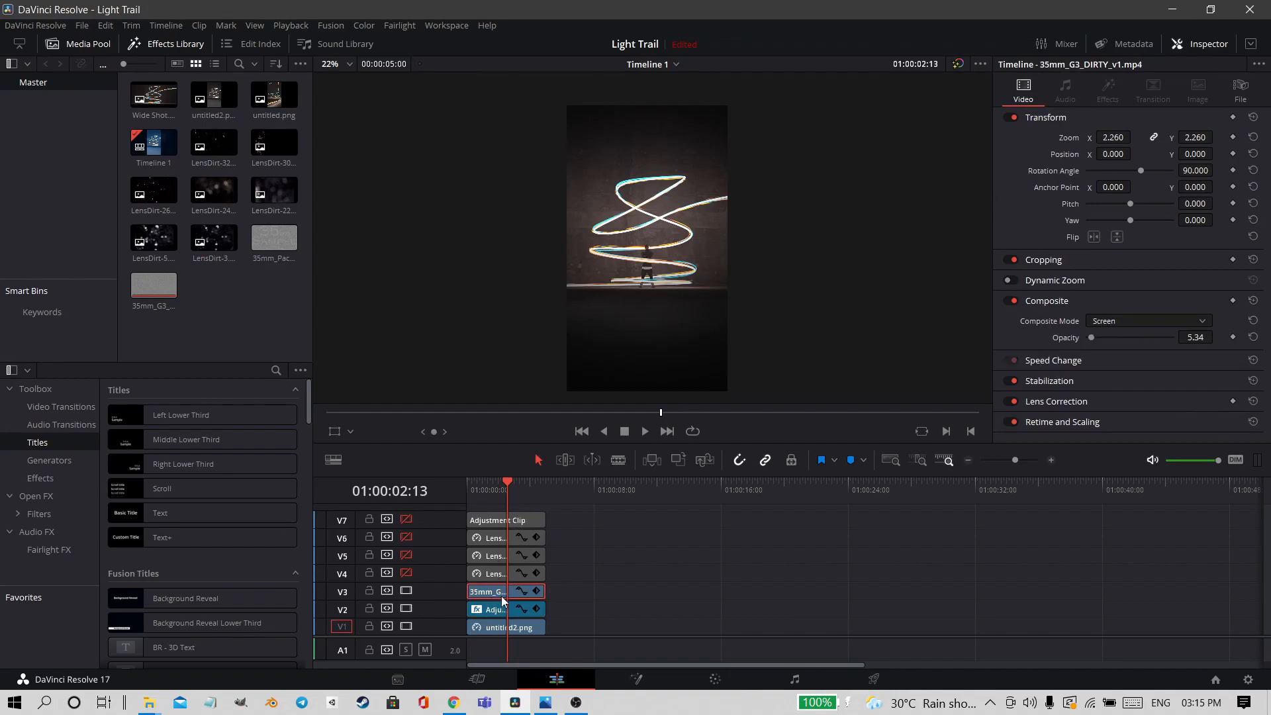
{"action": "mouse_move", "coordinate": [1092, 338]}
{"action": "left_mouse_down"}
{"action": "mouse_move", "coordinate": [1108, 340]}
{"action": "mouse_move", "coordinate": [1097, 341]}
{"action": "left_mouse_up"}
{"action": "left_click", "coordinate": [1096, 321]}
{"action": "scroll", "coordinate": [1116, 339], "scroll_direction": "up", "scroll_amount": 5}
{"action": "left_click", "coordinate": [1119, 341]}
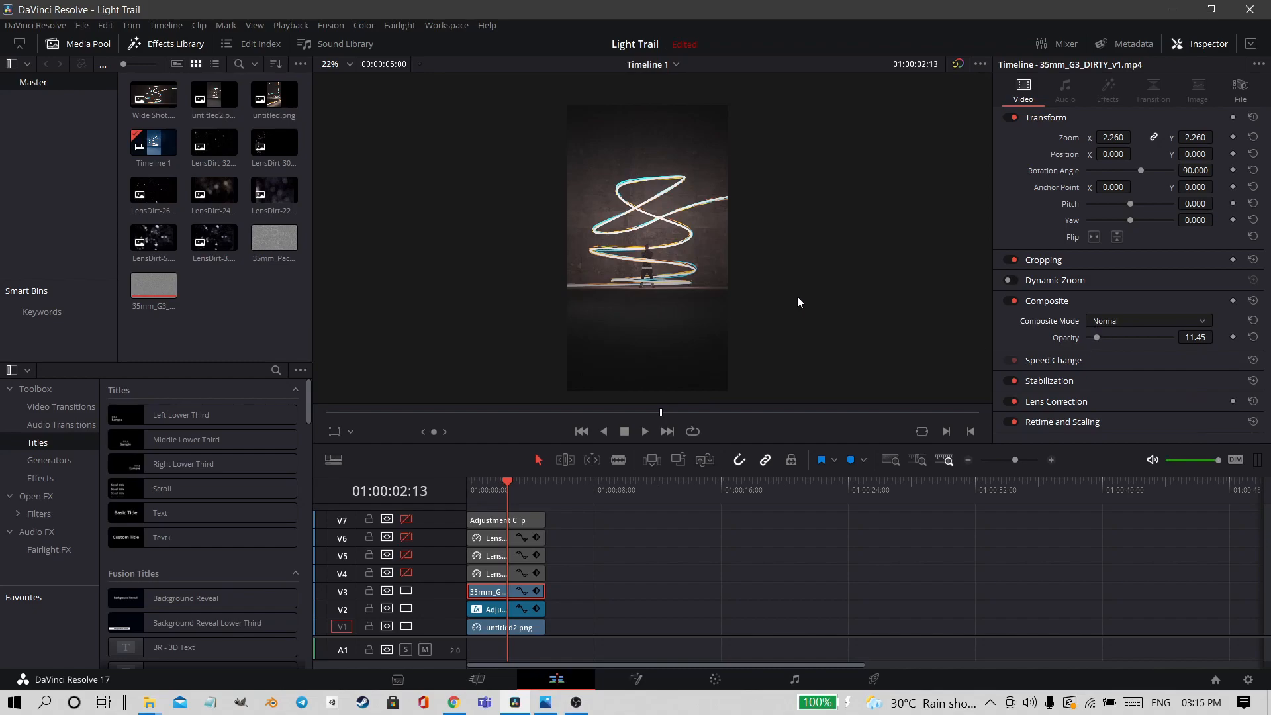
{"action": "left_click_drag", "start_coordinate": [1096, 338], "coordinate": [1099, 336]}
{"action": "scroll", "coordinate": [829, 265], "scroll_direction": "up", "scroll_amount": 5}
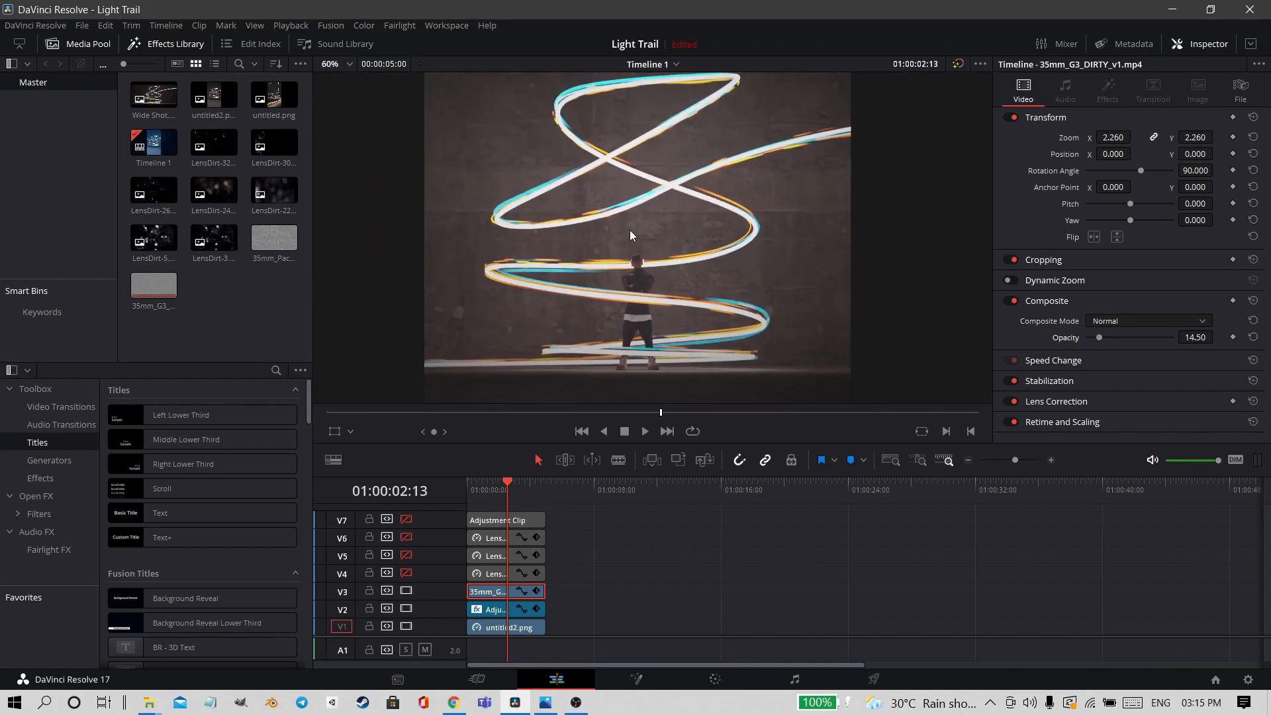
{"action": "scroll", "coordinate": [661, 217], "scroll_direction": "down", "scroll_amount": 4}
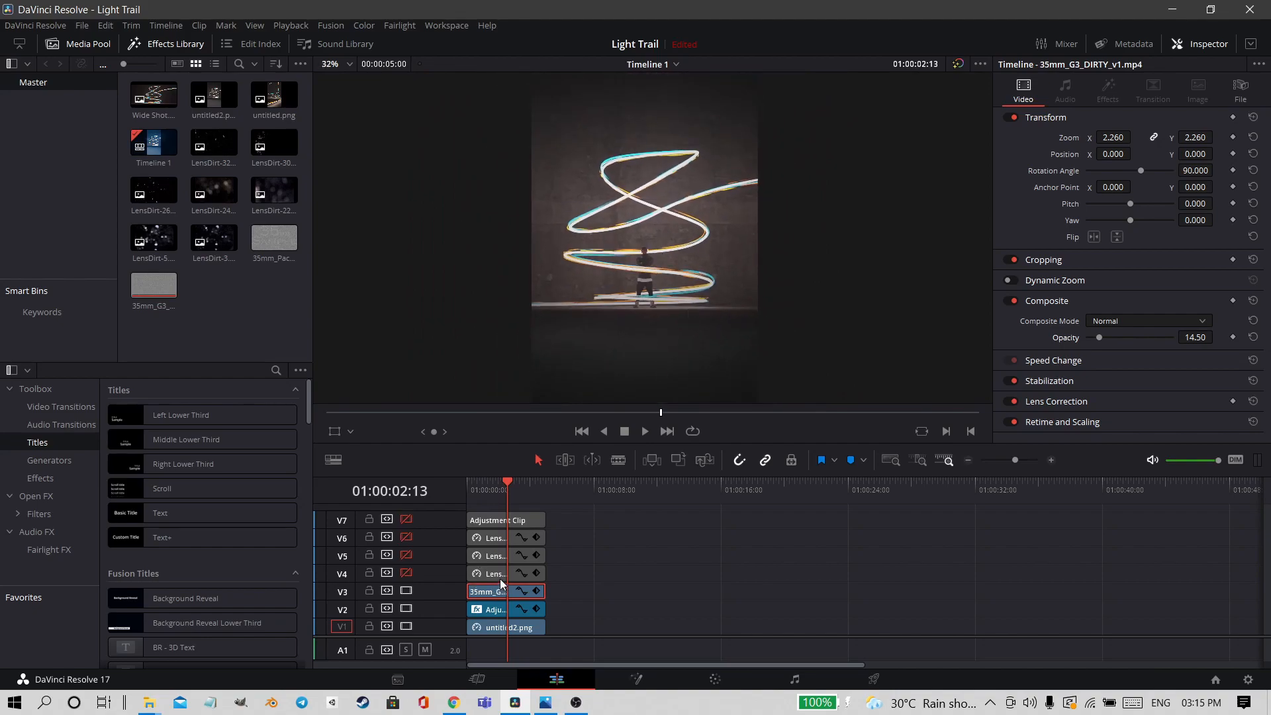
Enable the lens dirt overlays on video tracks V4, V5 and V6
{"action": "left_click", "coordinate": [406, 572]}
{"action": "left_click", "coordinate": [406, 554]}
{"action": "left_click", "coordinate": [406, 536]}
{"action": "scroll", "coordinate": [529, 270], "scroll_direction": "down", "scroll_amount": 2}
{"action": "scroll", "coordinate": [609, 254], "scroll_direction": "down", "scroll_amount": 1}
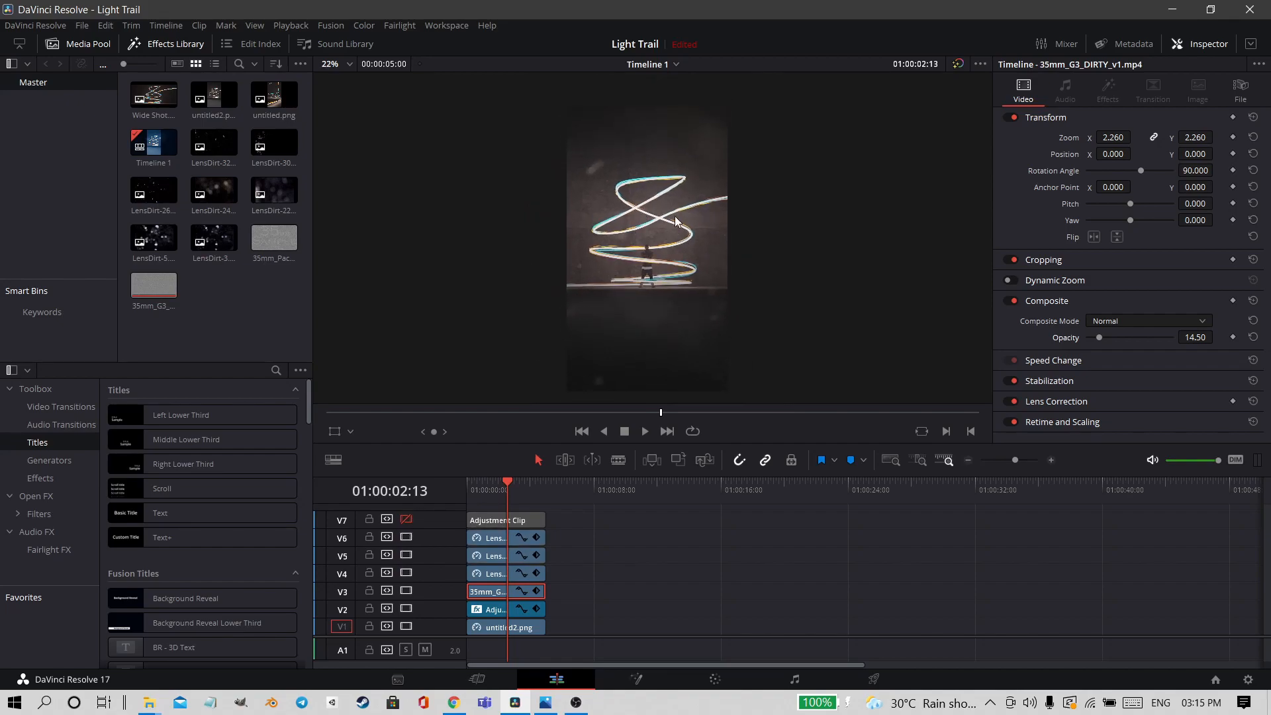
Enable the adjustment clip on video track V7 to apply its color grade to the image
{"action": "left_click", "coordinate": [406, 520]}
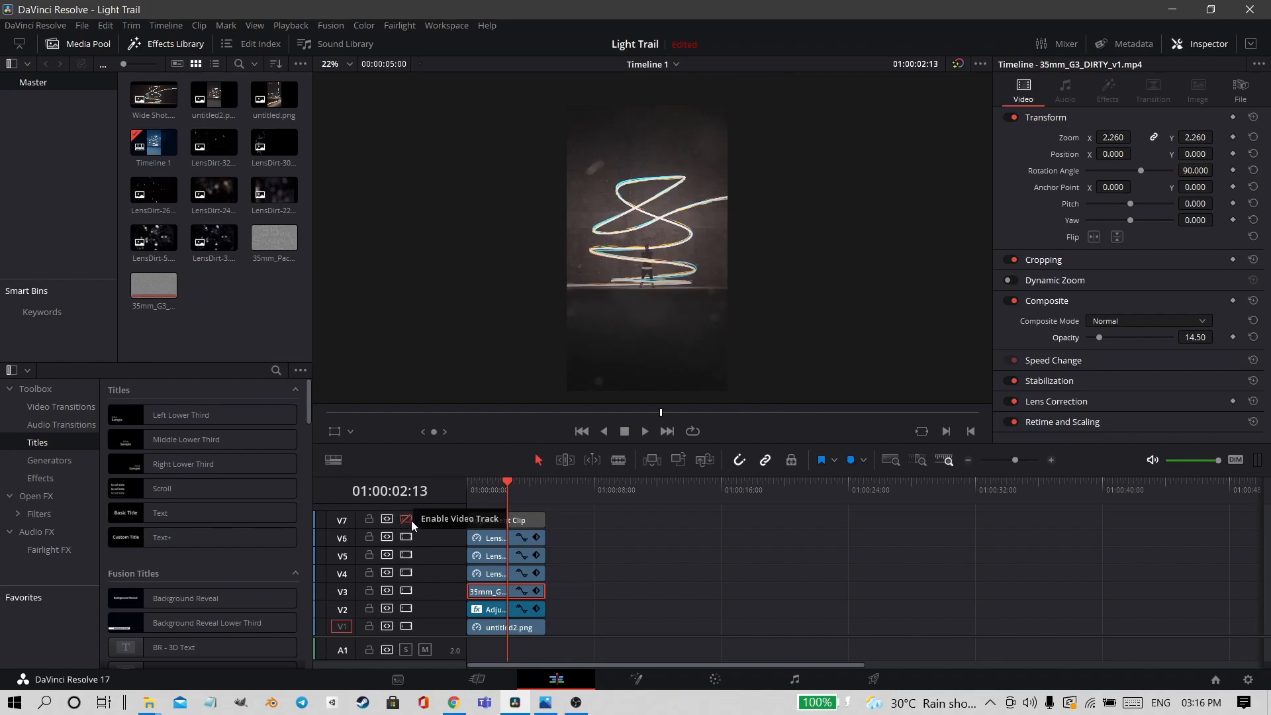
{"action": "left_click", "coordinate": [406, 520]}
{"action": "scroll", "coordinate": [709, 249], "scroll_direction": "up", "scroll_amount": 2}
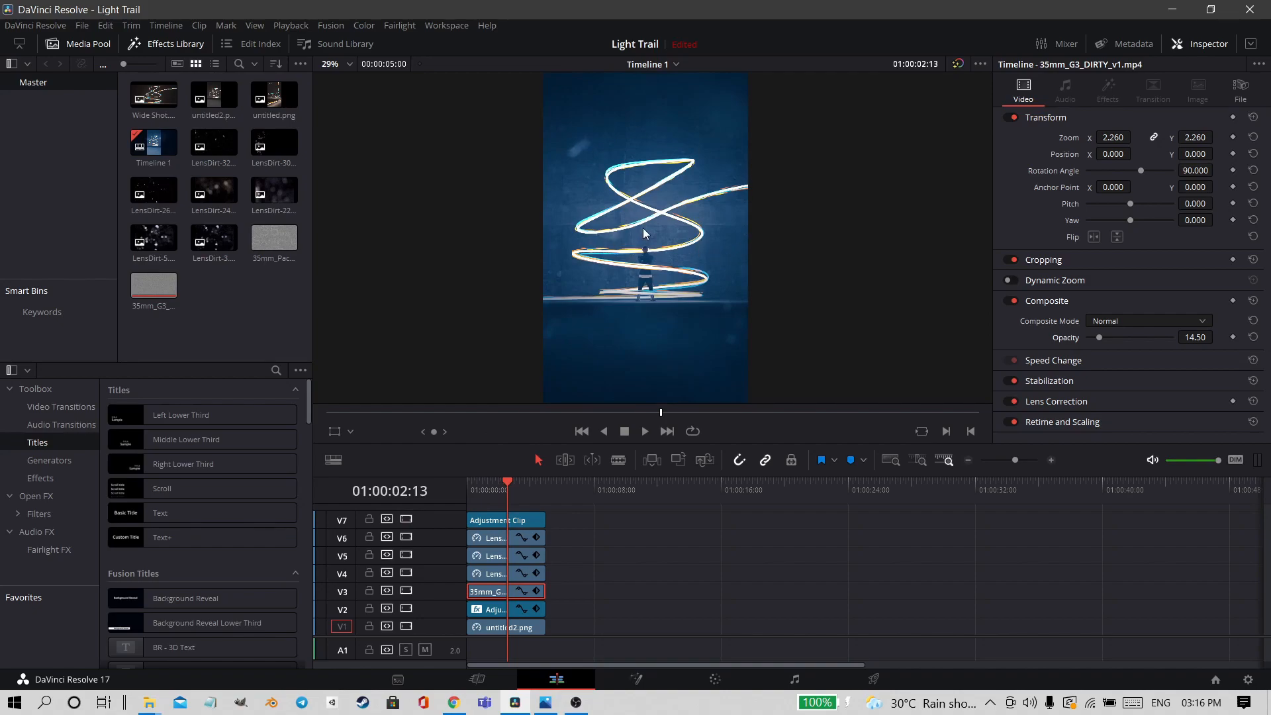
Inspect the High Dynamic Range wheels and custom curve grading the adjustment clip on video track V7
{"action": "left_click", "coordinate": [513, 520]}
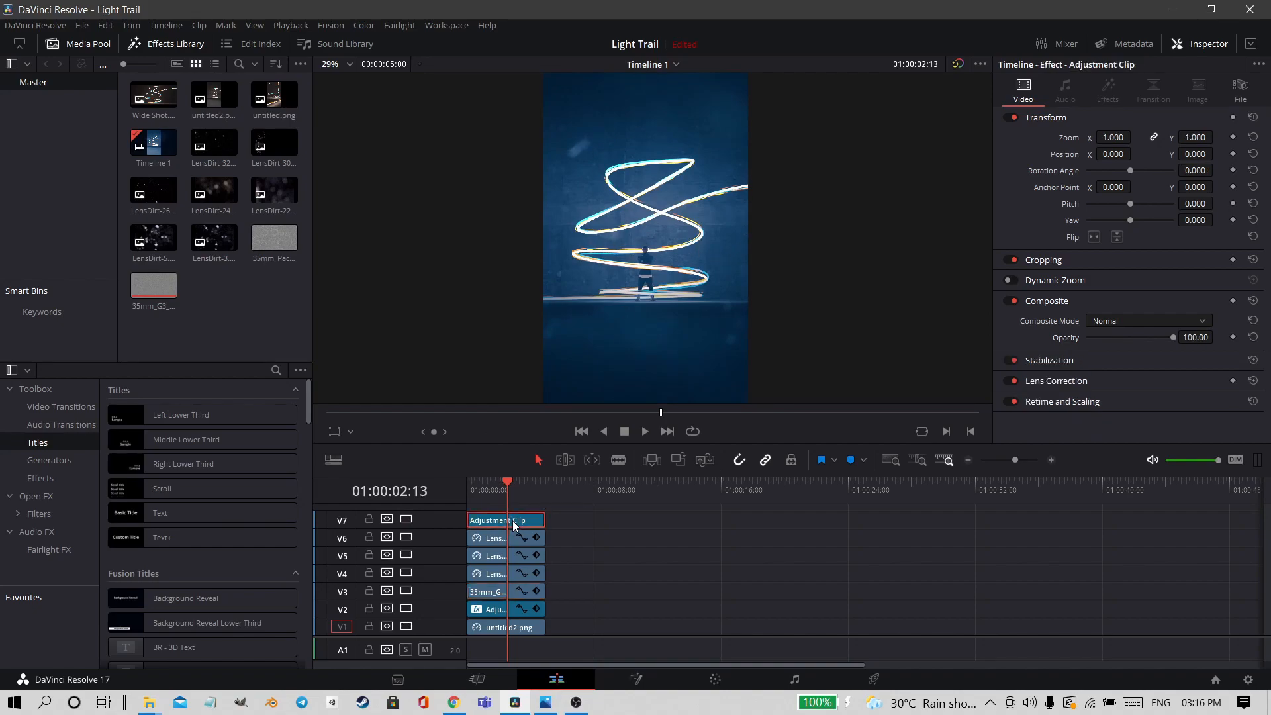
{"action": "left_click", "coordinate": [712, 682]}
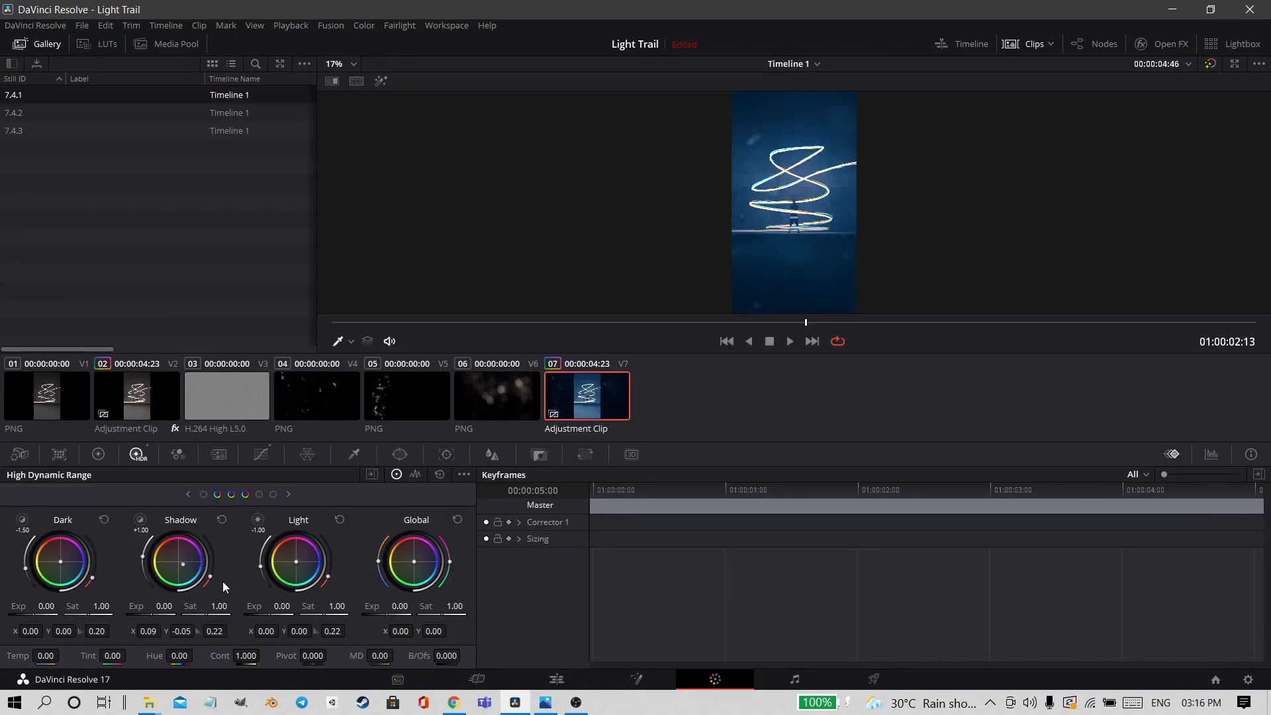
{"action": "left_click", "coordinate": [261, 455]}
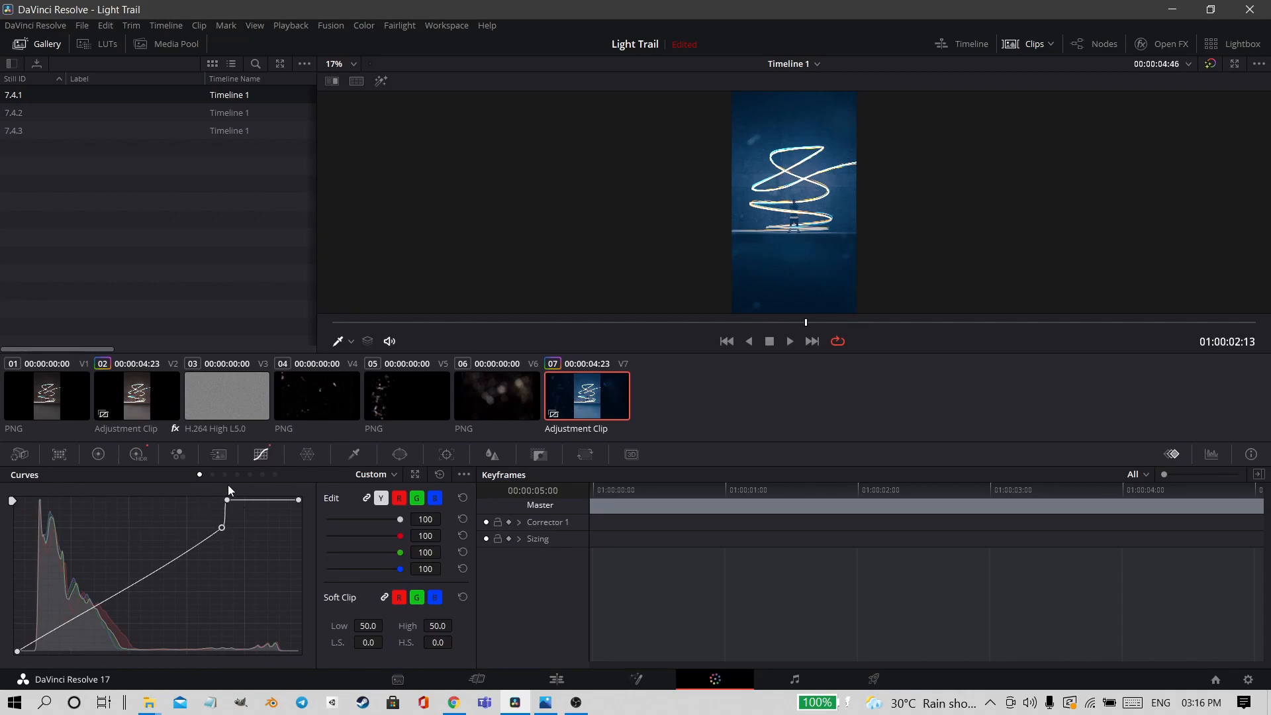
Compare the custom curves of the V2 and V7 adjustment clips, examine the graded image up close, and return to the Edit page
{"action": "left_click", "coordinate": [132, 397]}
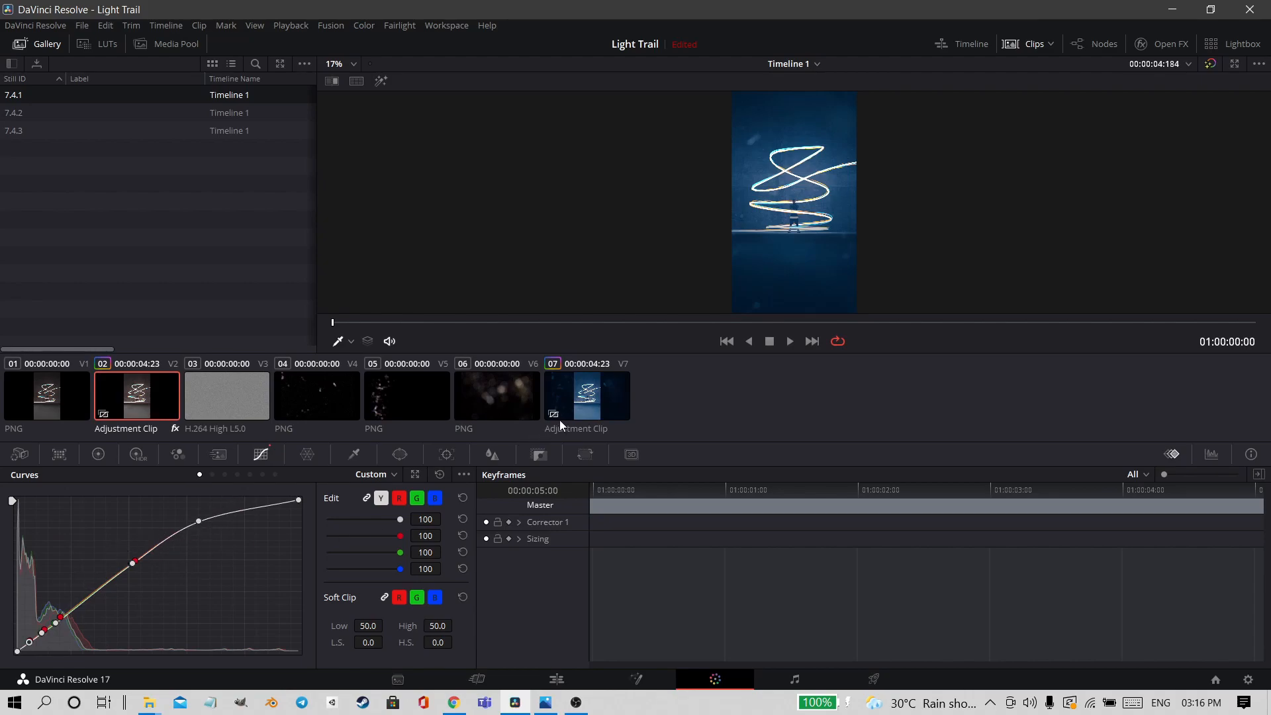
{"action": "left_click", "coordinate": [578, 414]}
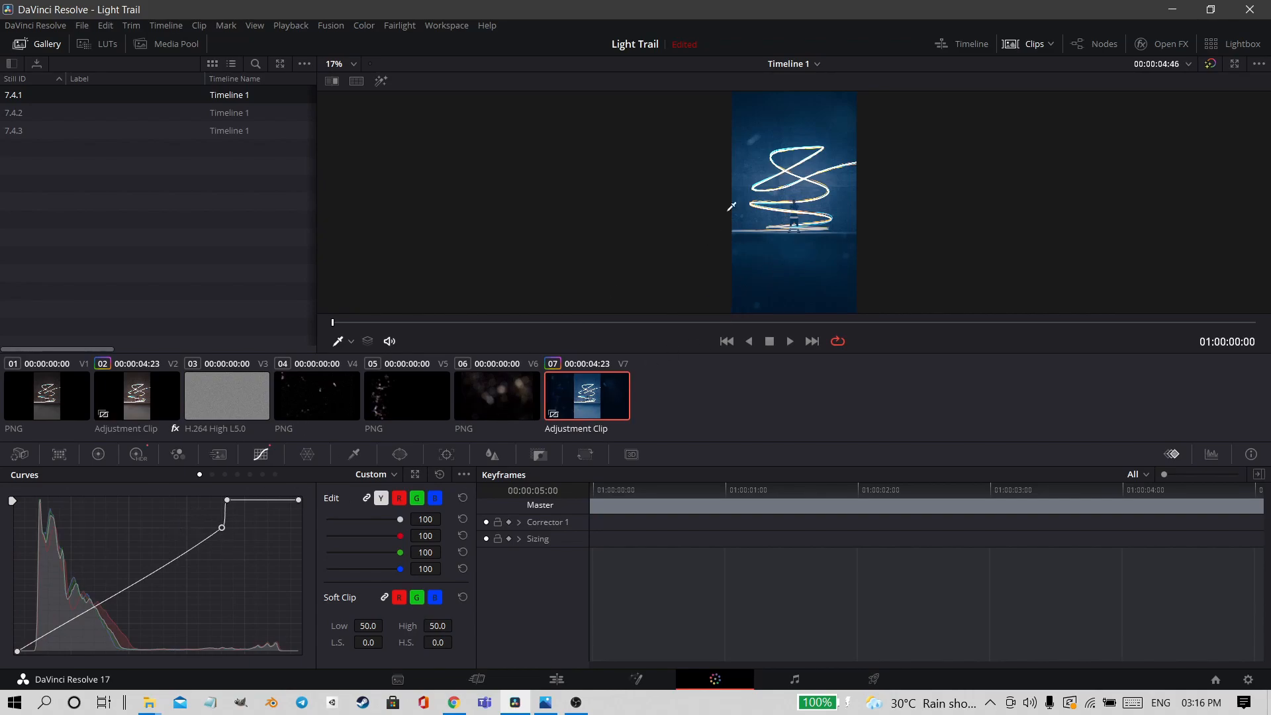
{"action": "scroll", "coordinate": [713, 212], "scroll_direction": "up", "scroll_amount": 3}
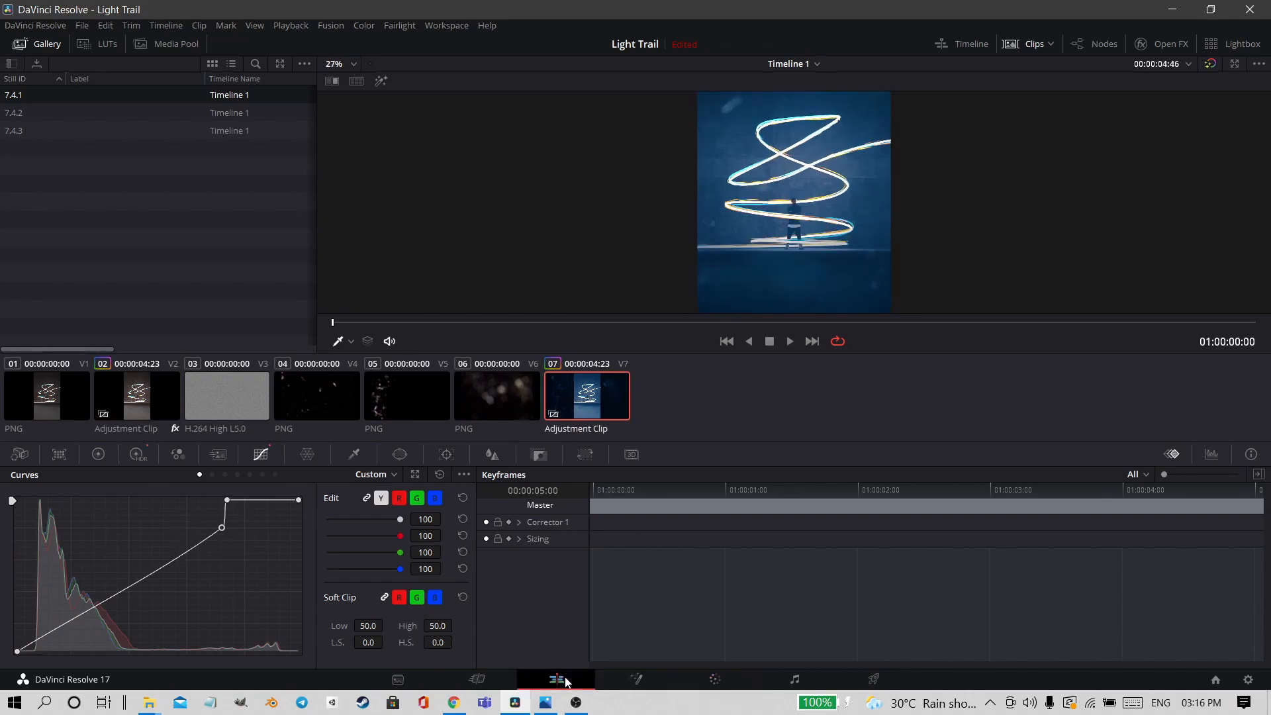
{"action": "left_click", "coordinate": [561, 680]}
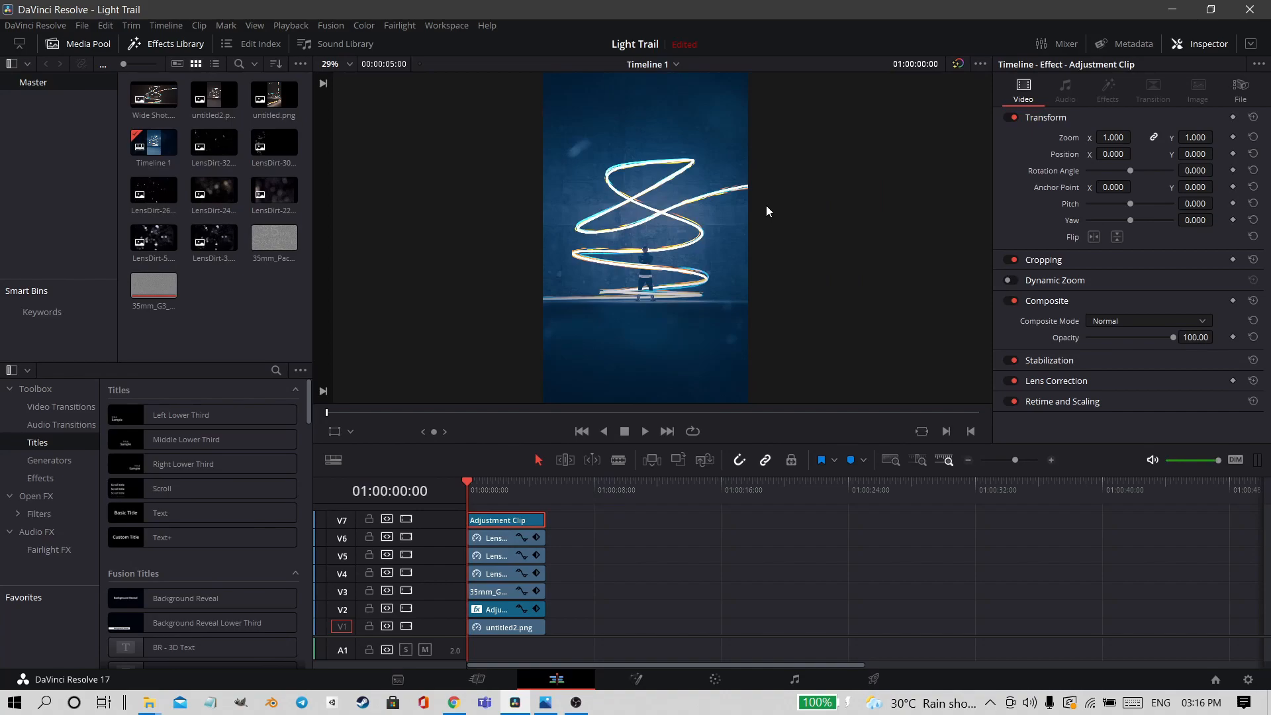